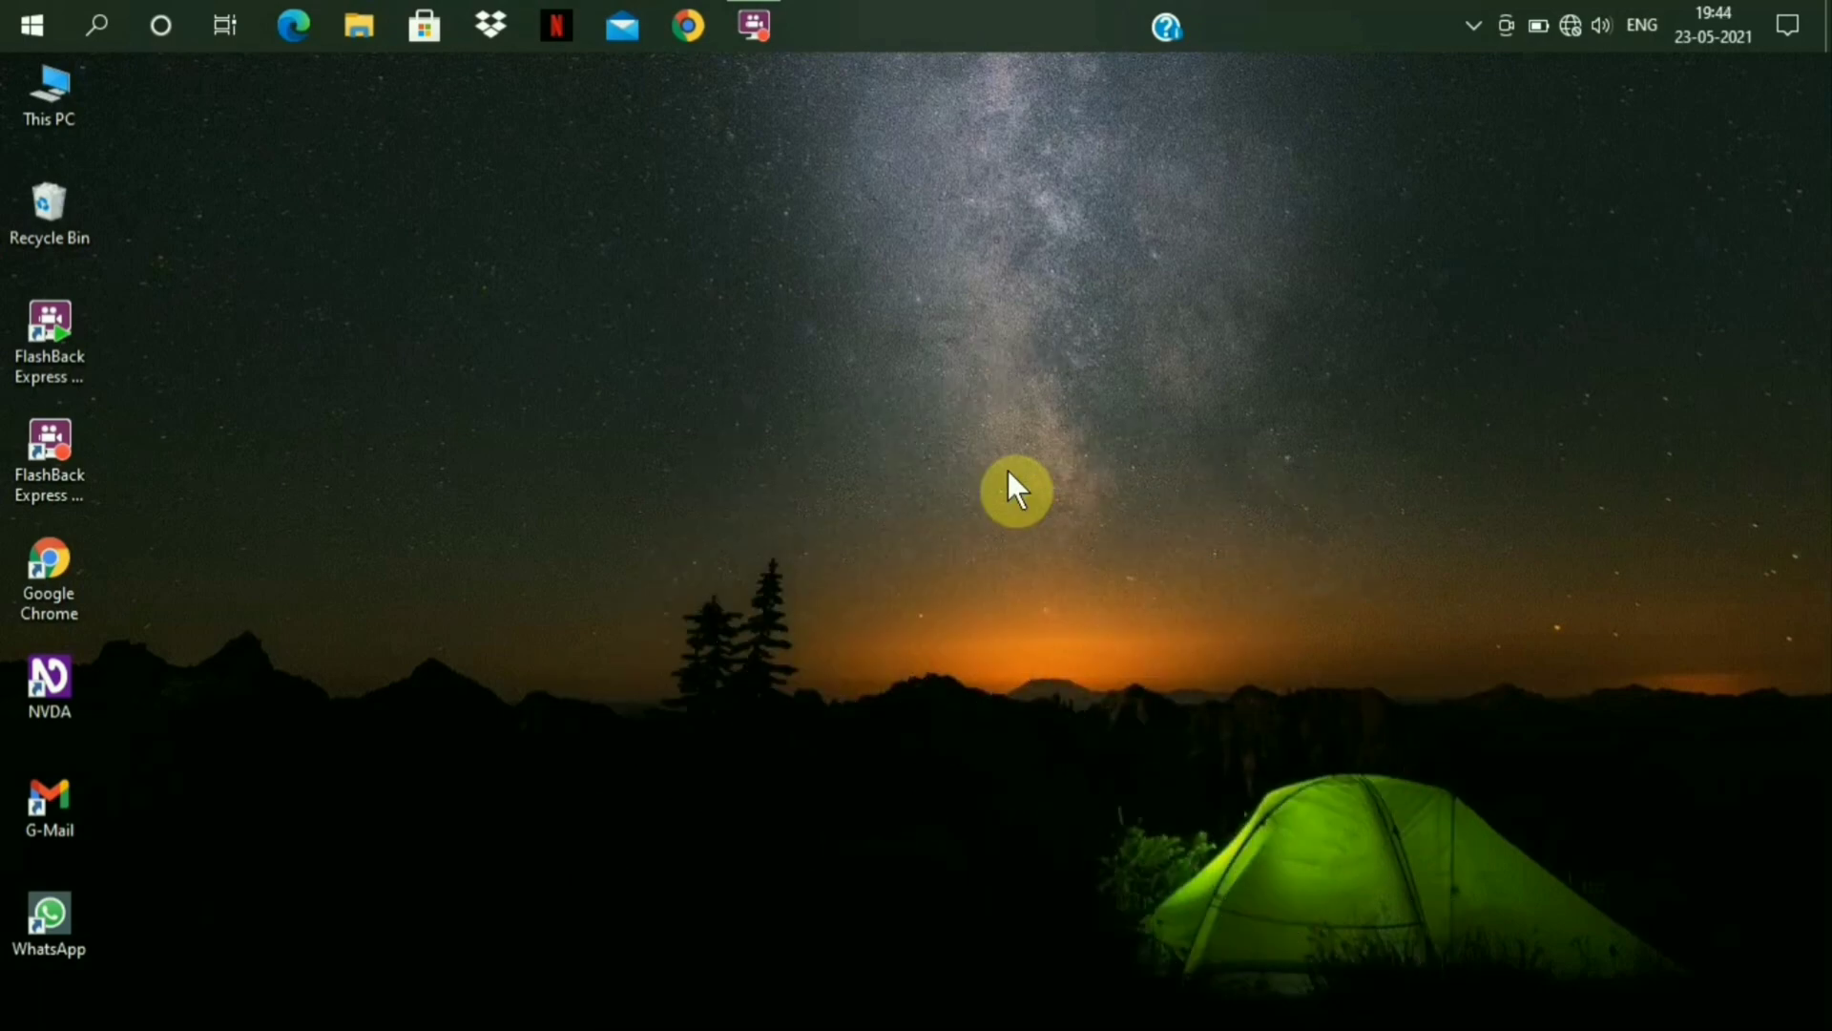
# Step: Delete the This PC icon from the desktop
pyautogui.rightClick(1008, 472)
pyautogui.press('e')
pyautogui.press('t')
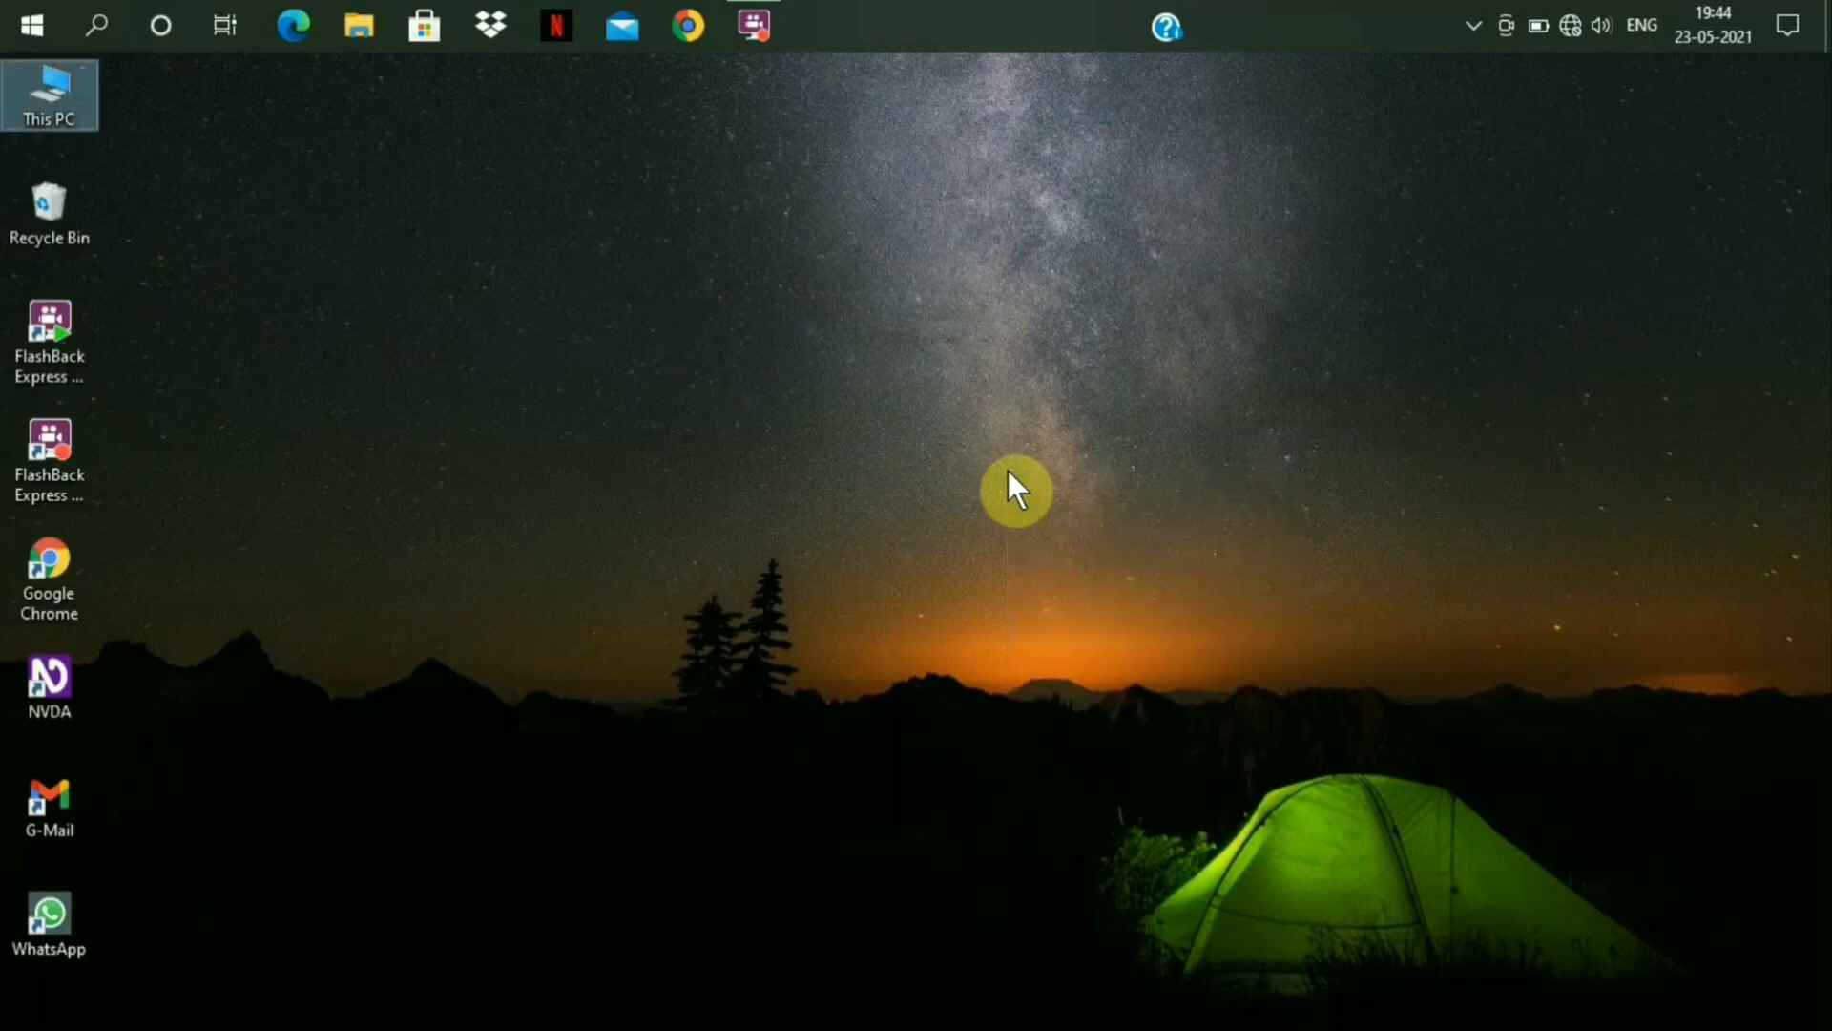
pyautogui.press('Delete')
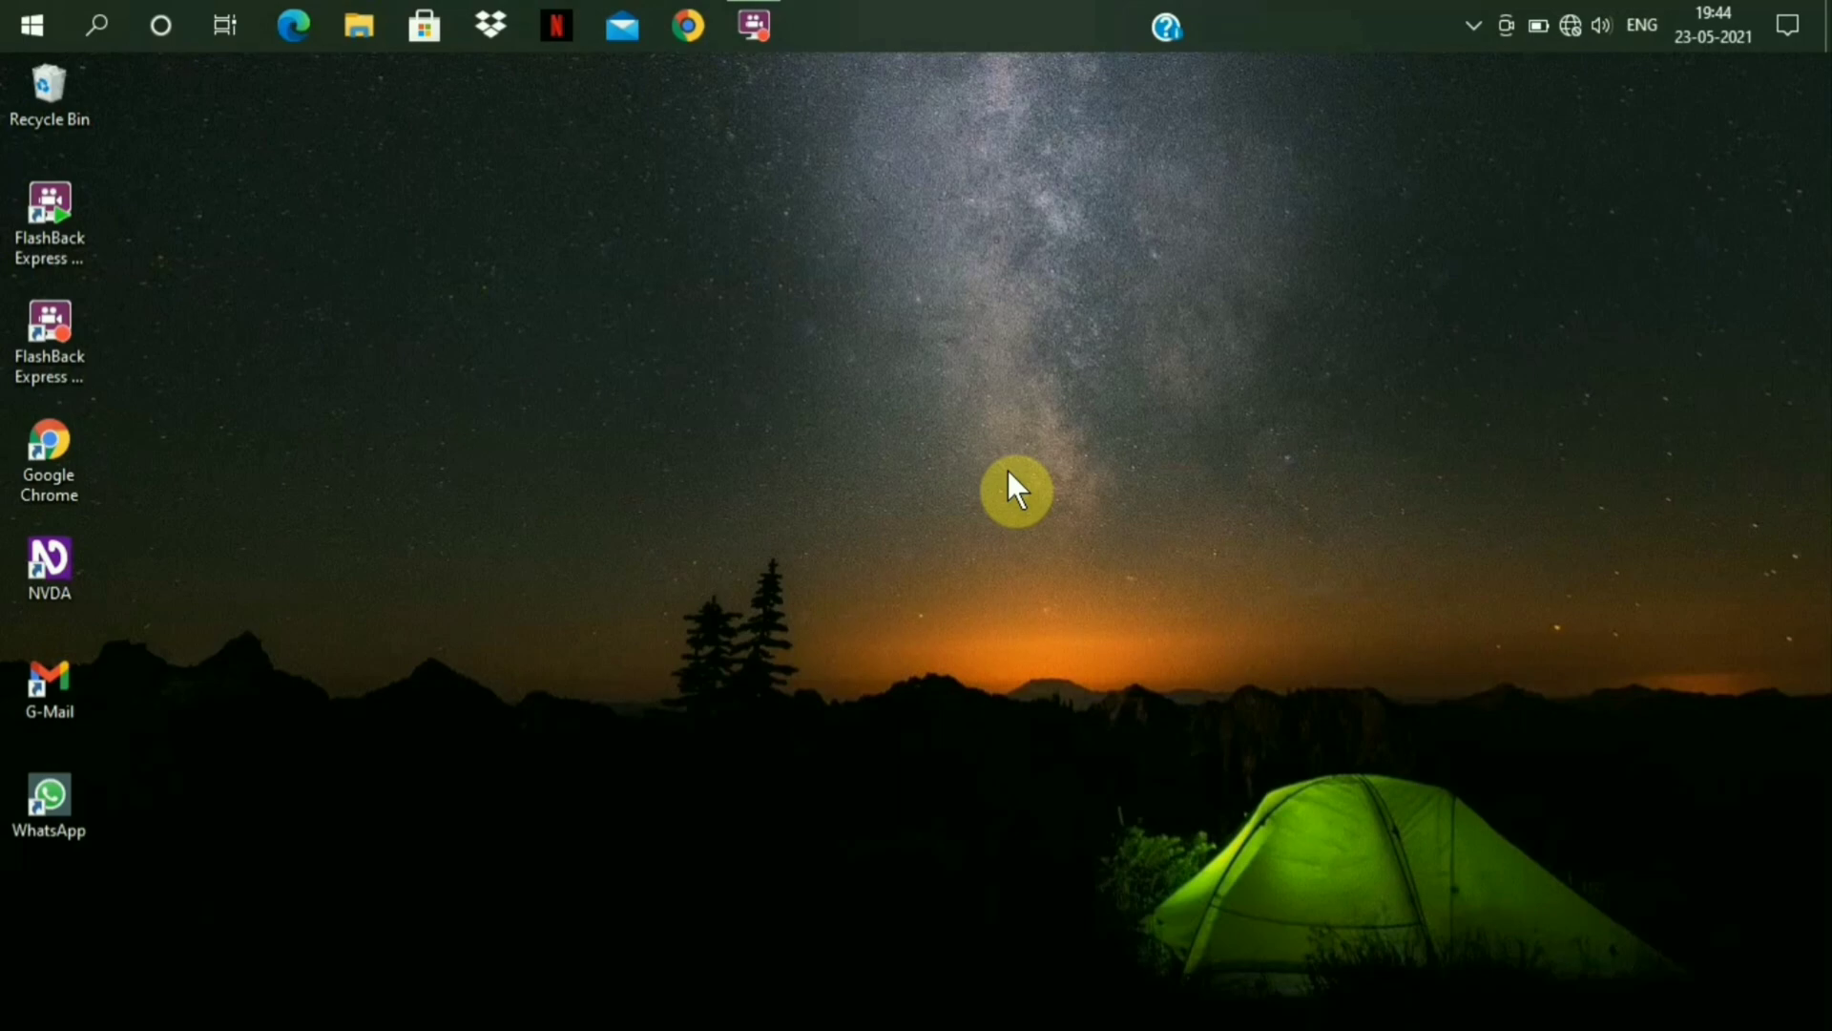
pyautogui.rightClick(1039, 451)
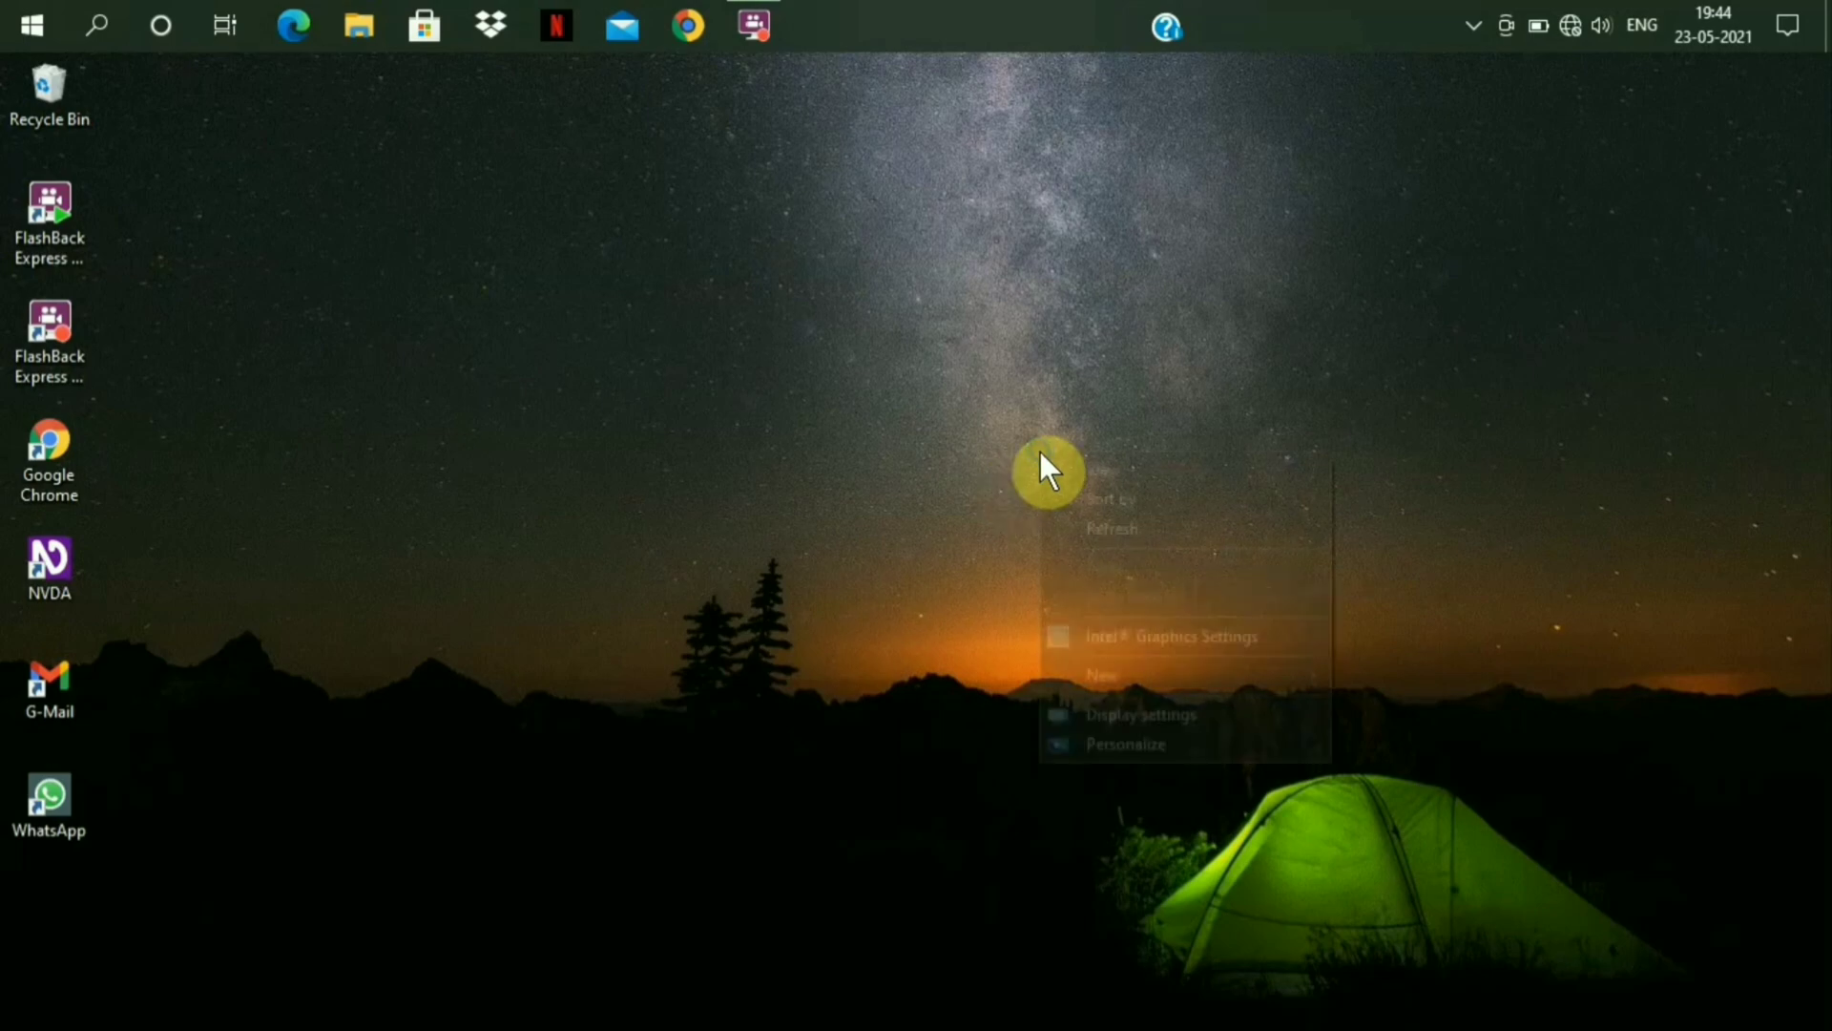
pyautogui.press('Escape')
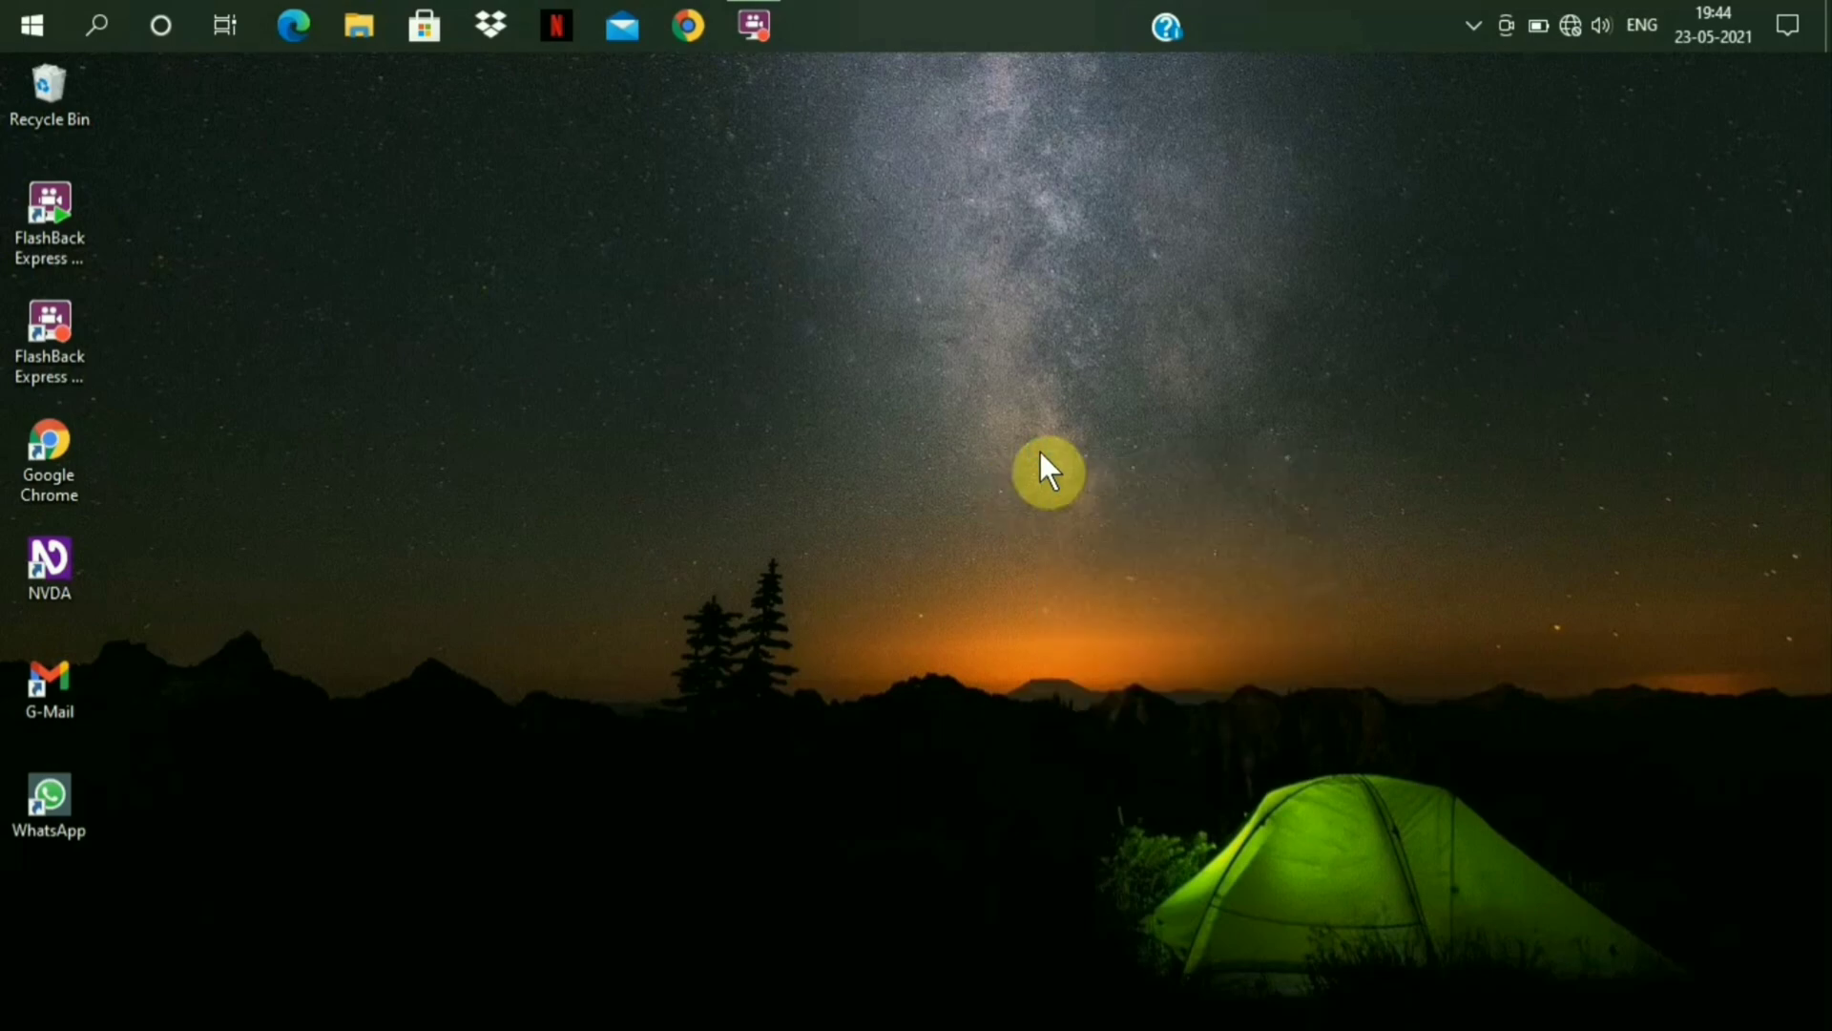
# Step: Open the Recycle Bin and look through its deleted items for the This PC icon
pyautogui.press('Down')
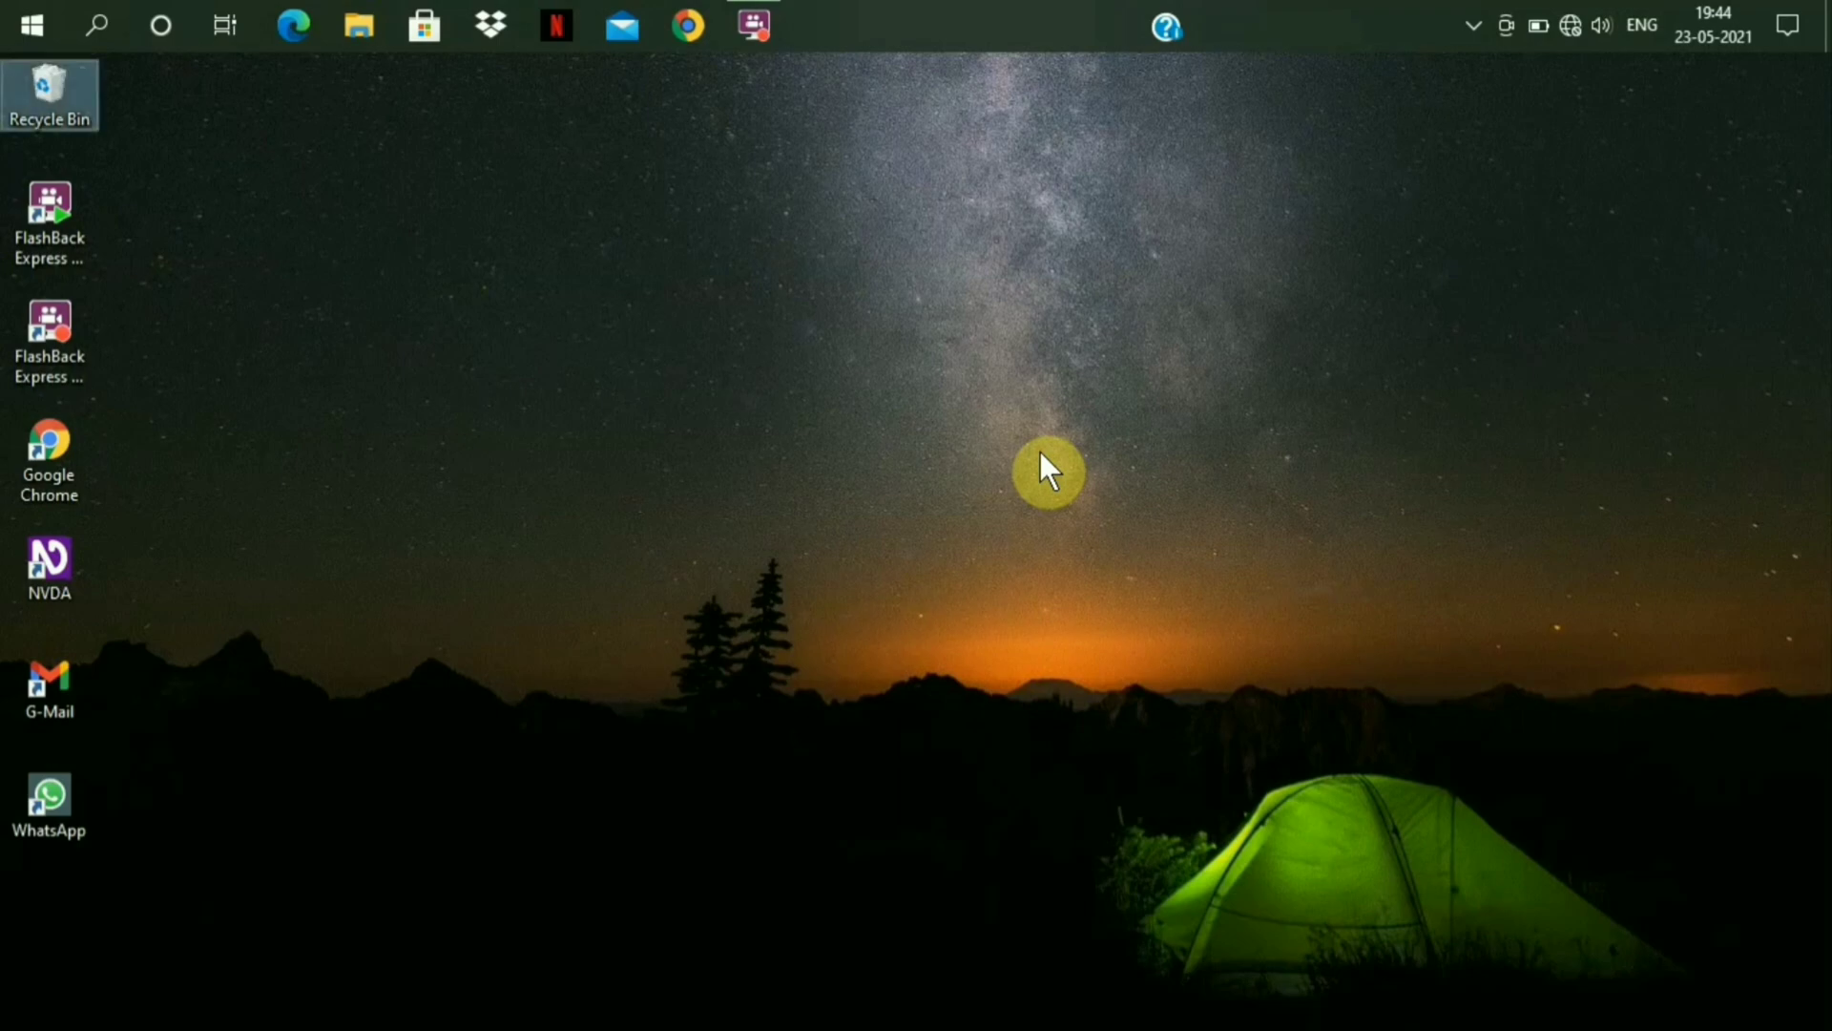
pyautogui.press('Return')
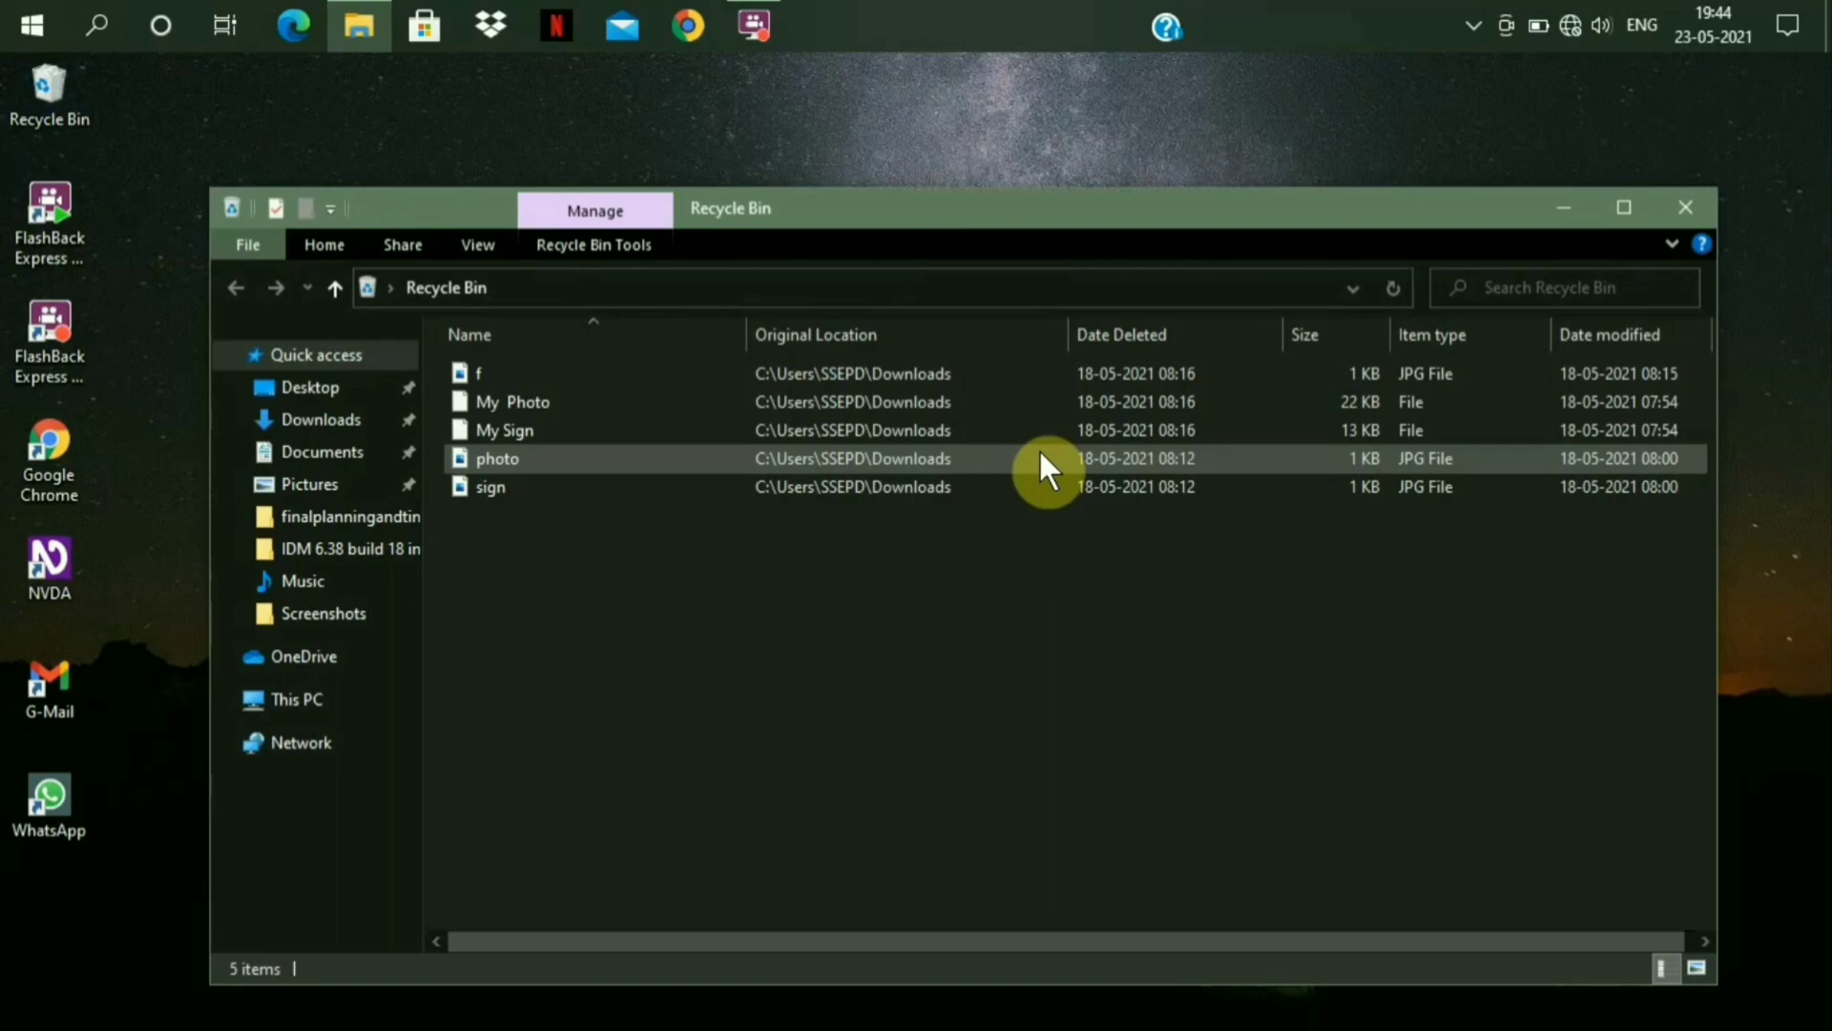
pyautogui.press('Down')
pyautogui.press('Down')
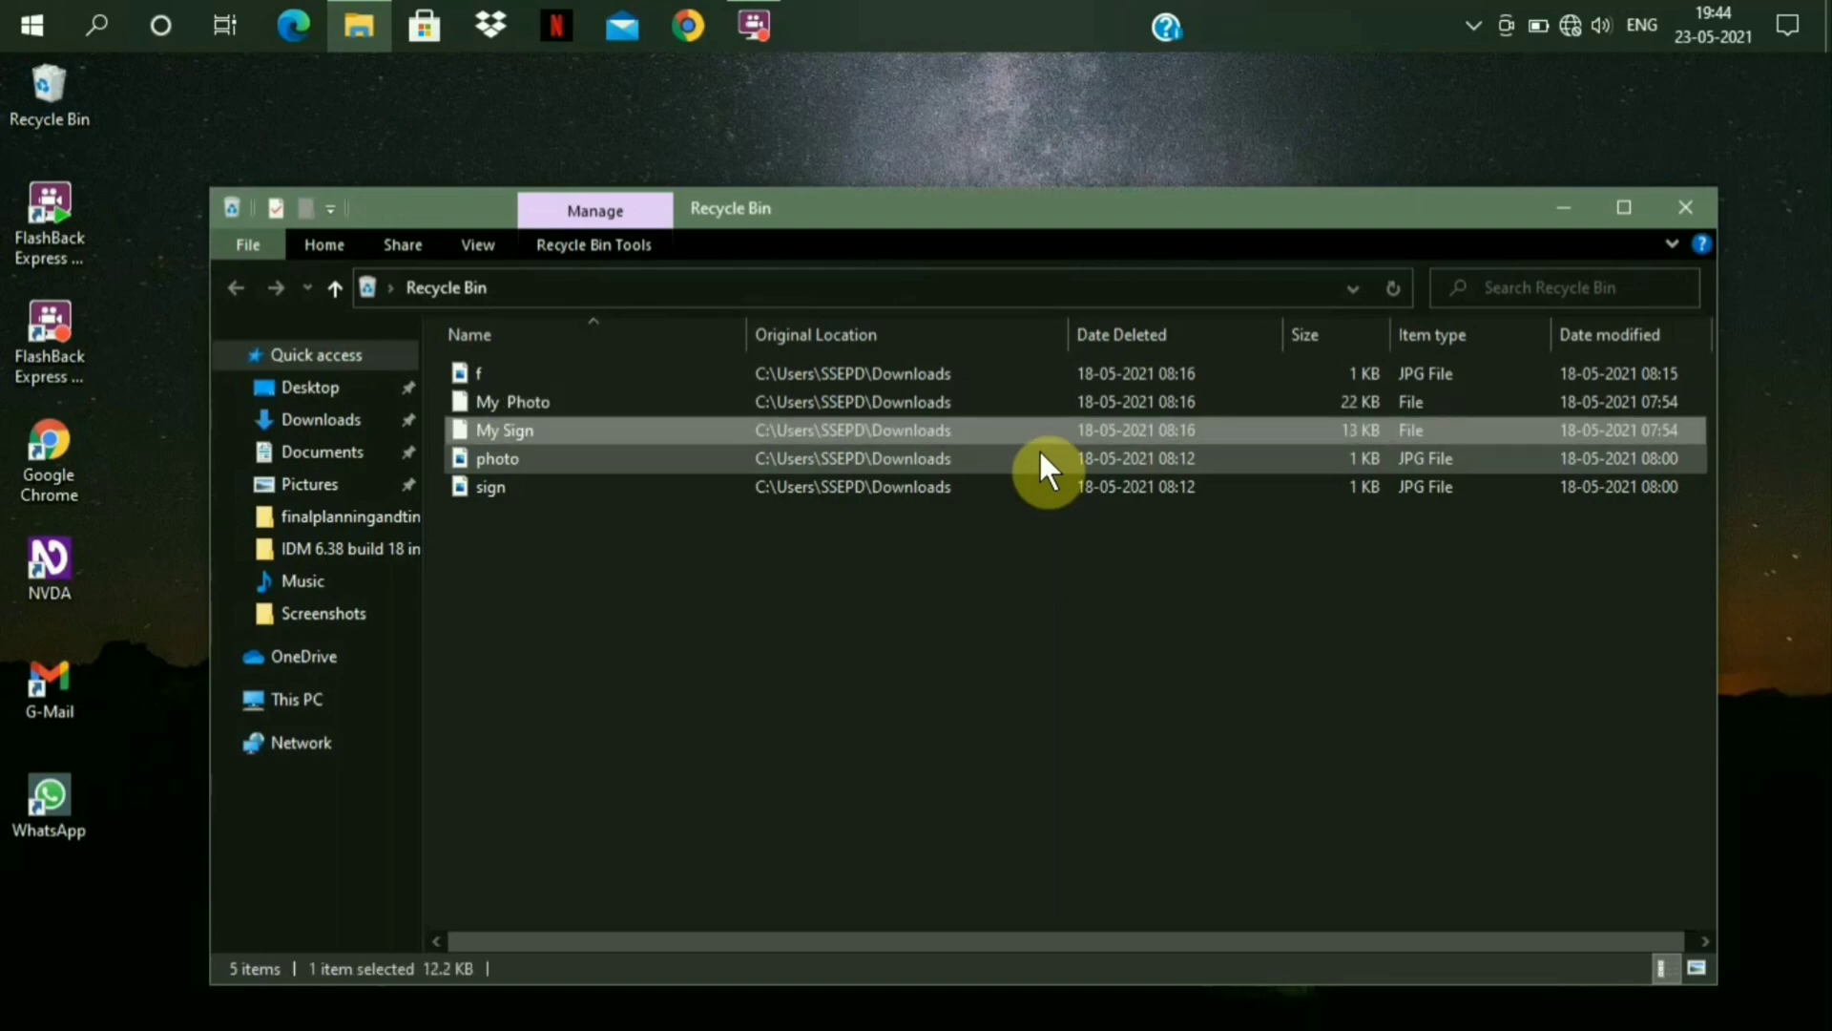
pyautogui.press('Down')
pyautogui.press('Down')
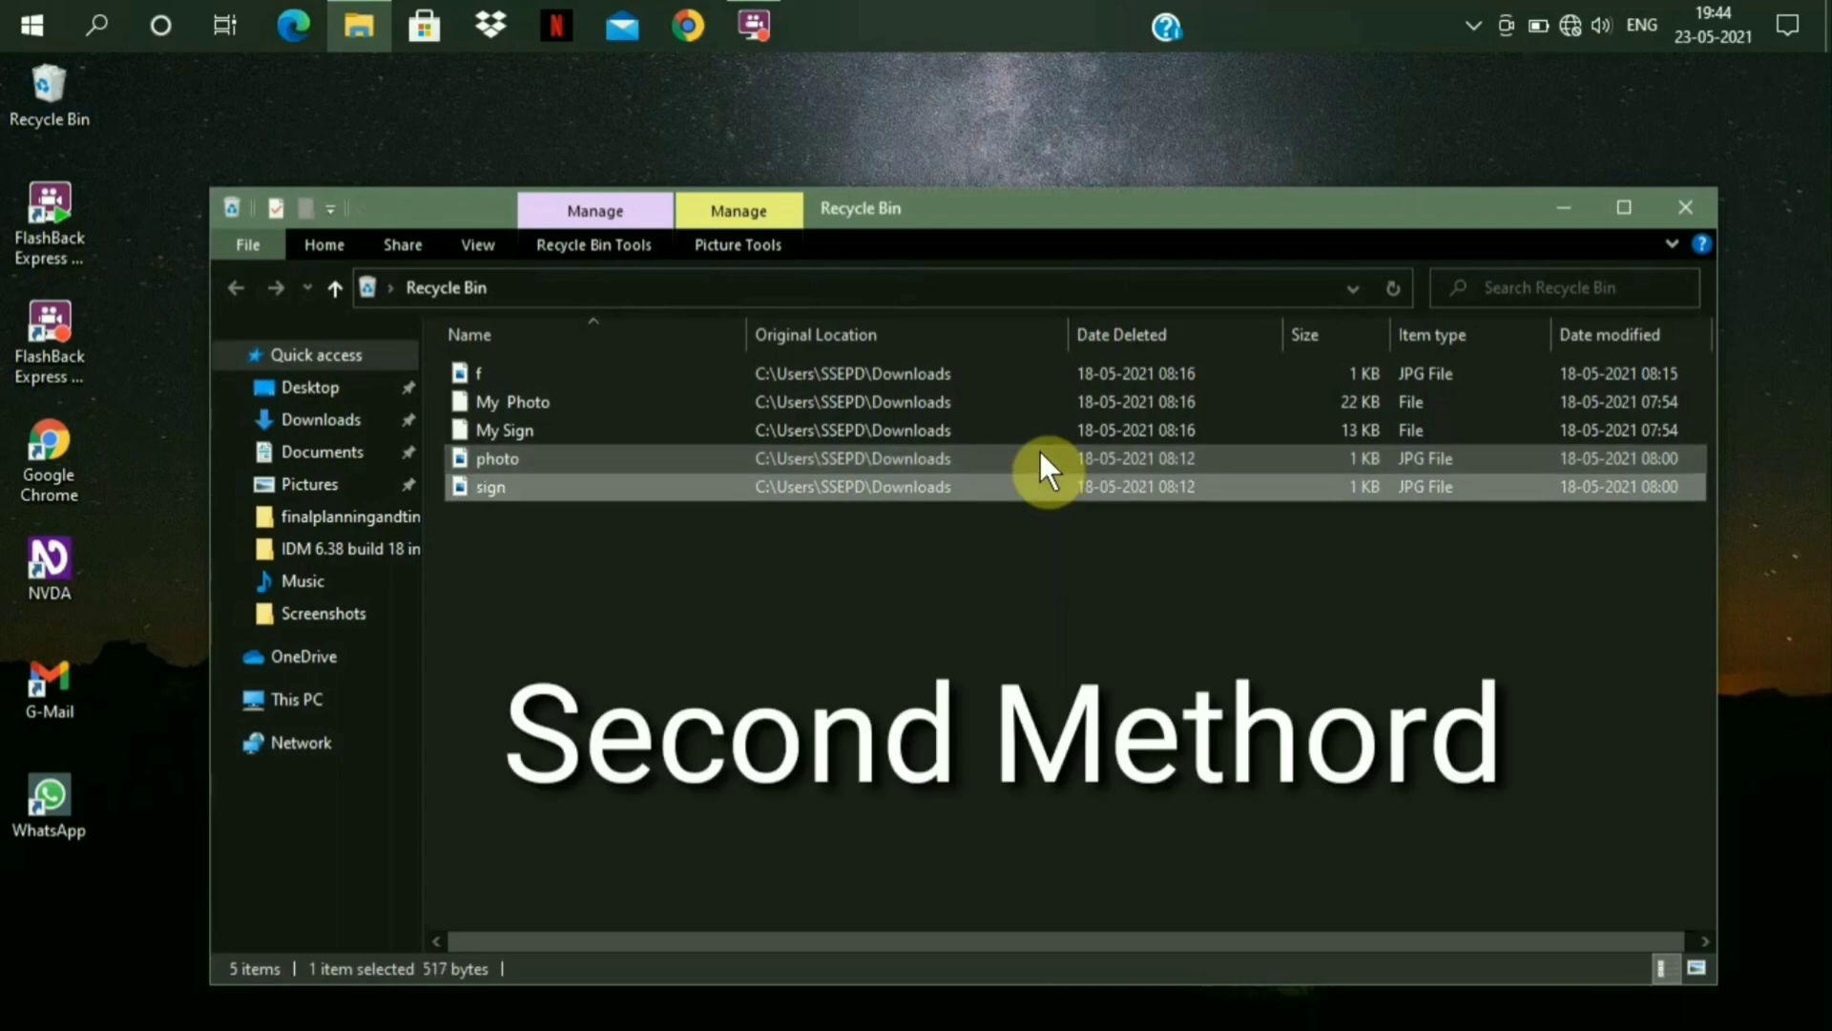
pyautogui.press('Up')
pyautogui.press('Up')
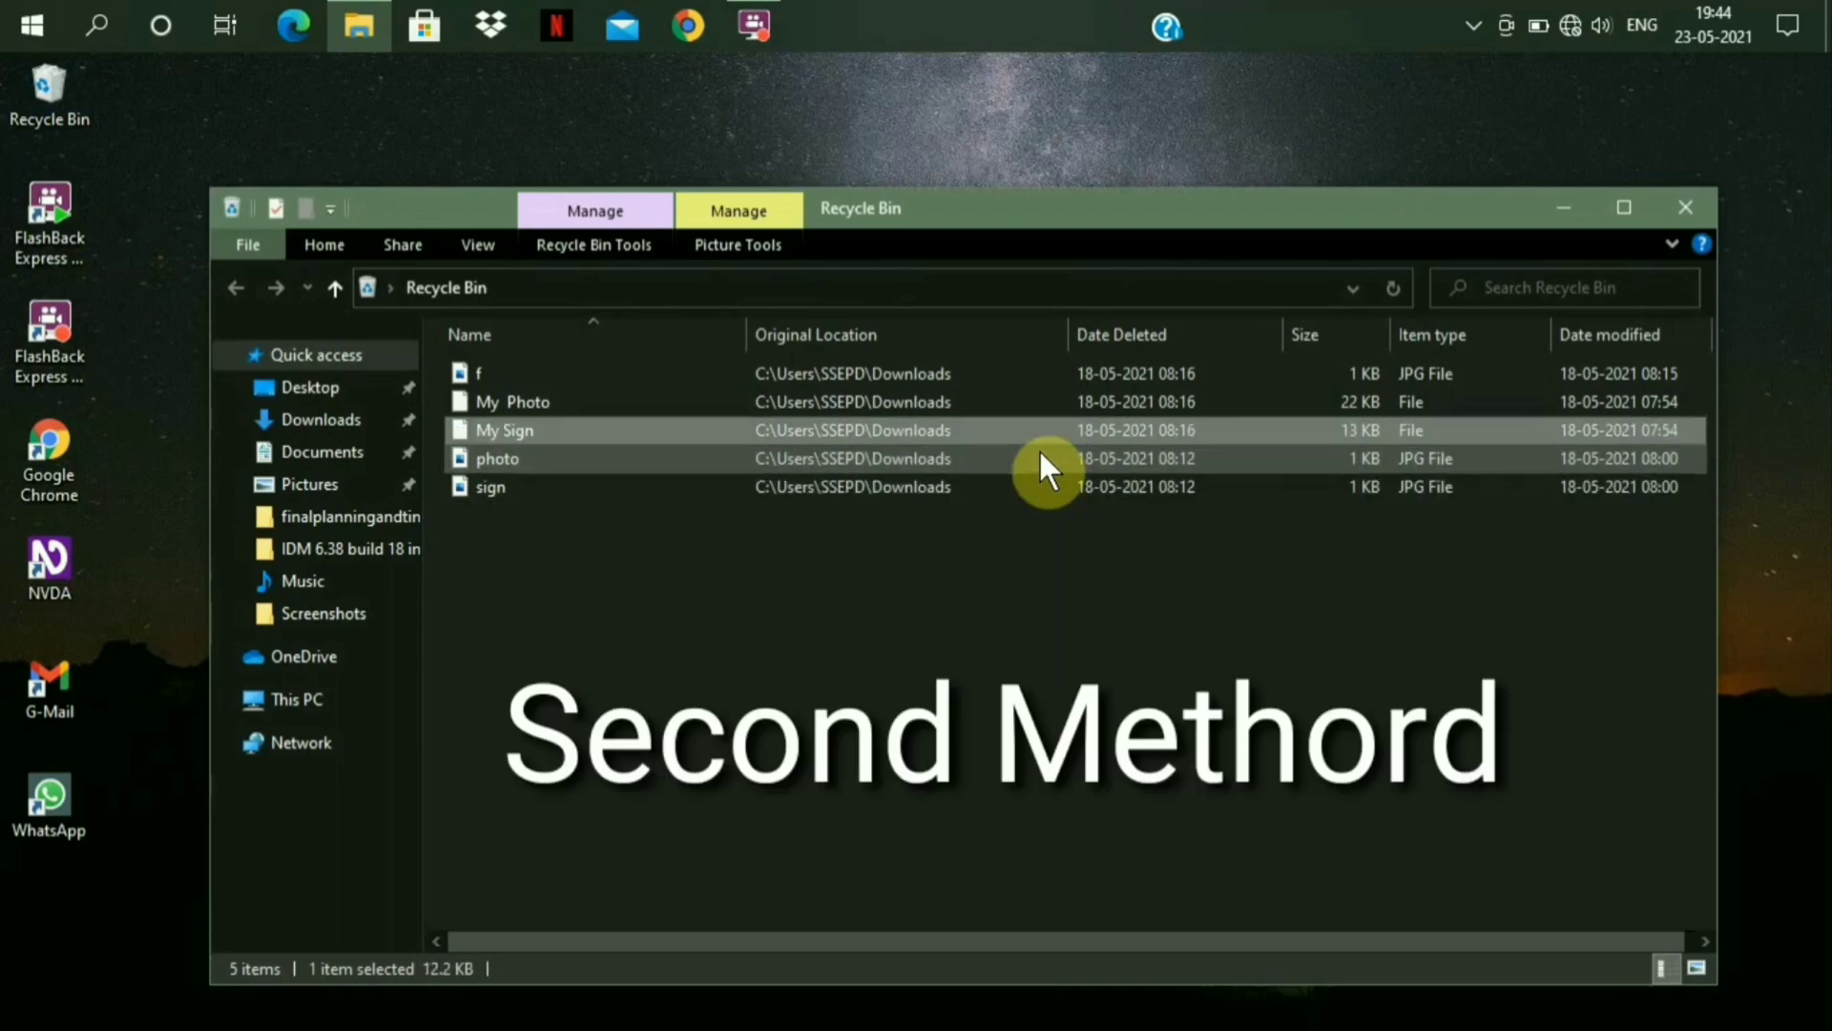
pyautogui.press('Up')
pyautogui.press('Up')
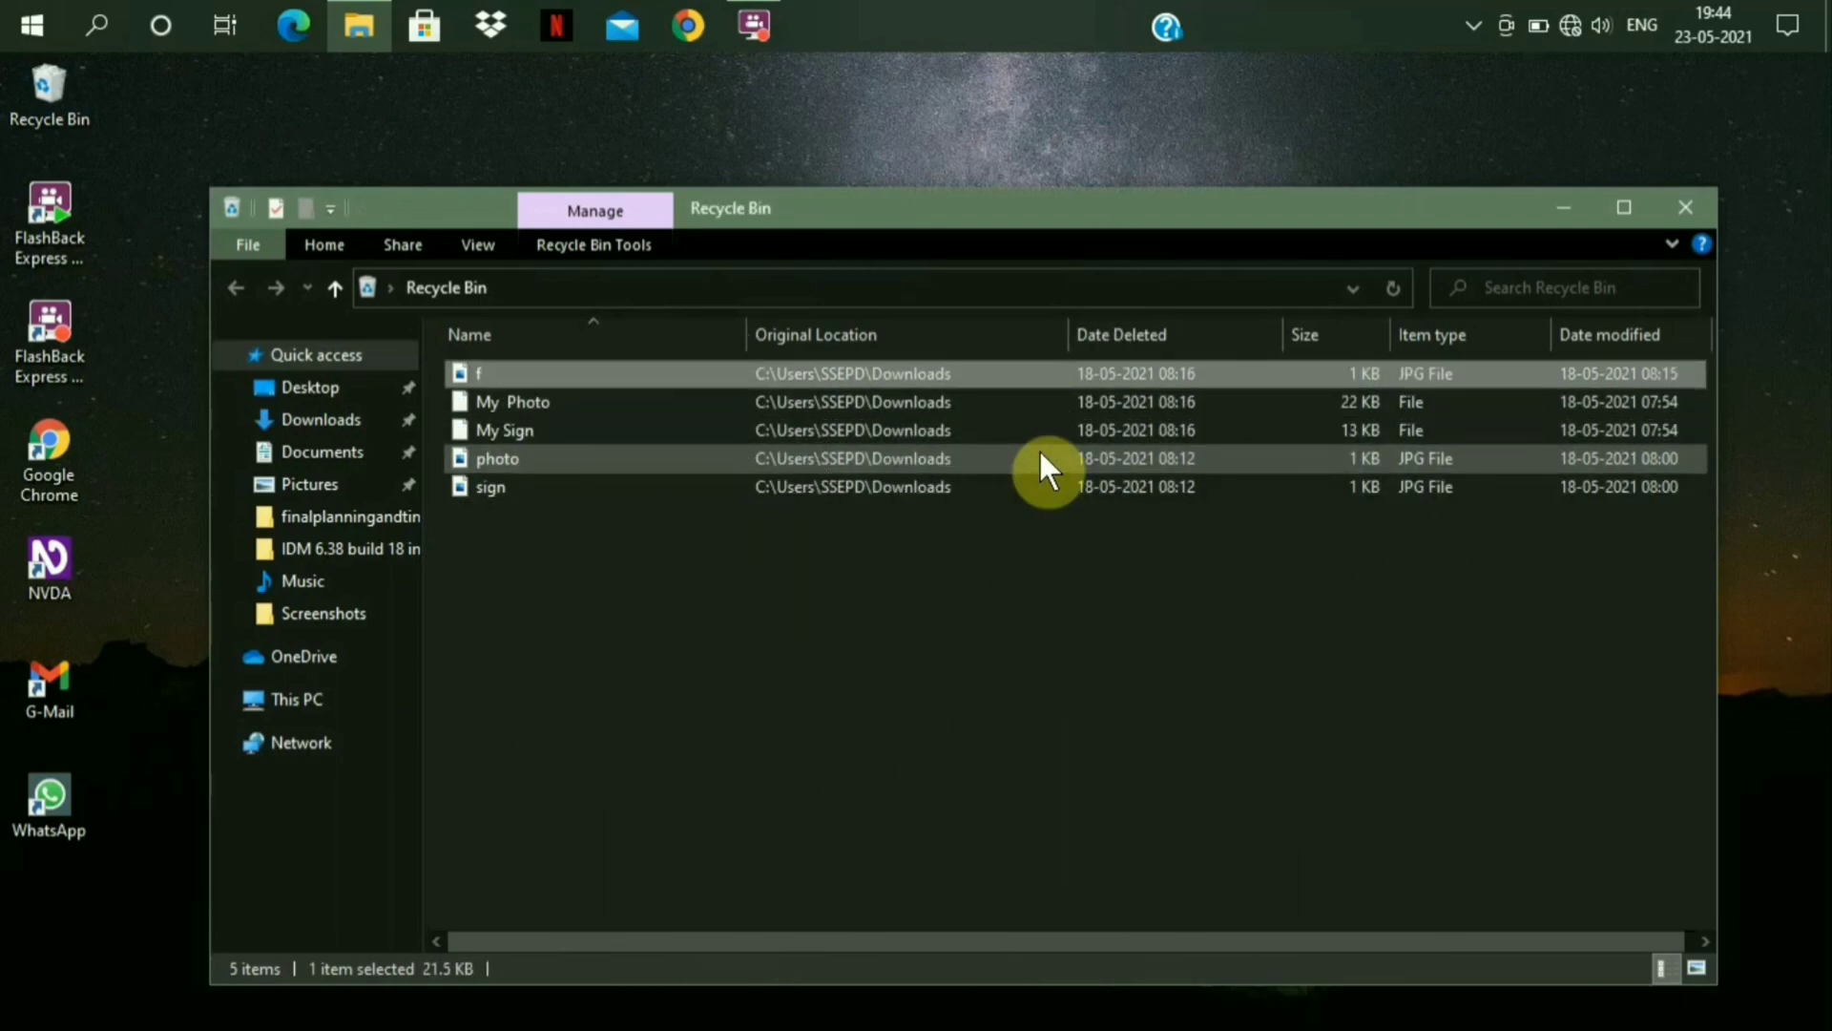
pyautogui.press('Down')
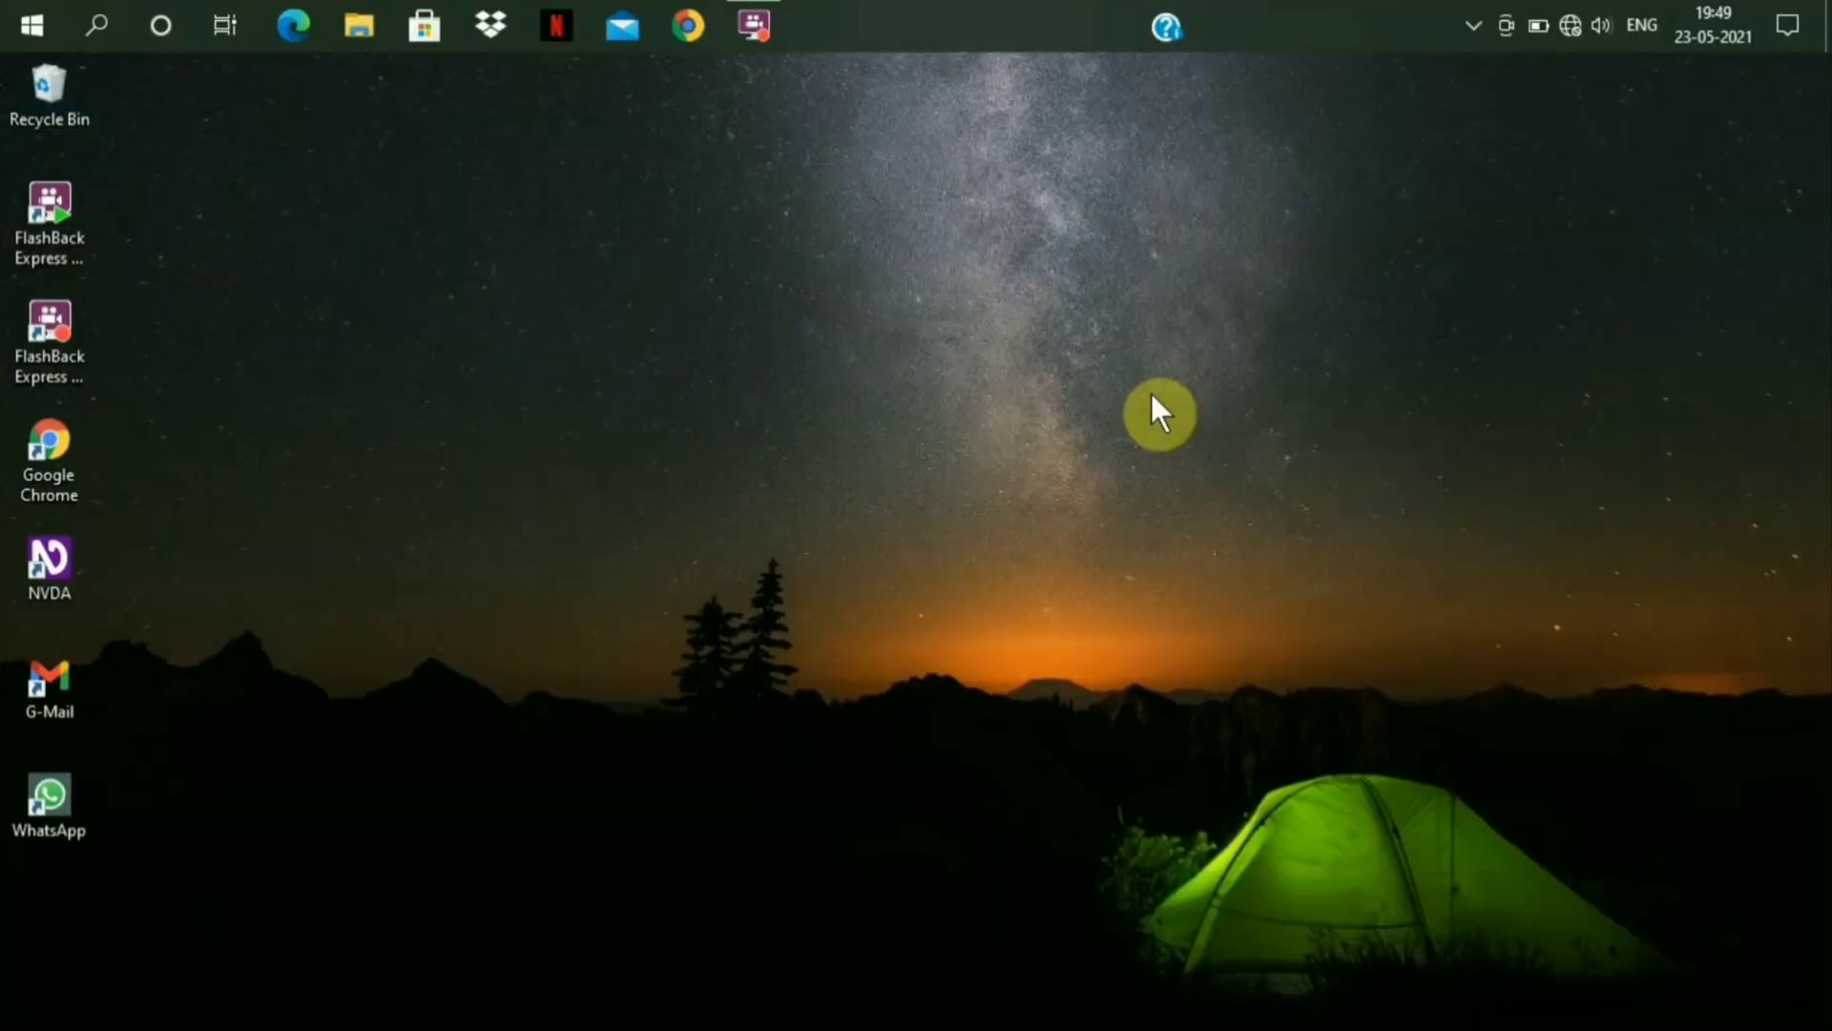
# Step: Go up from the Recycle Bin to the Desktop folder and create a desktop shortcut for This PC
pyautogui.press('Return')
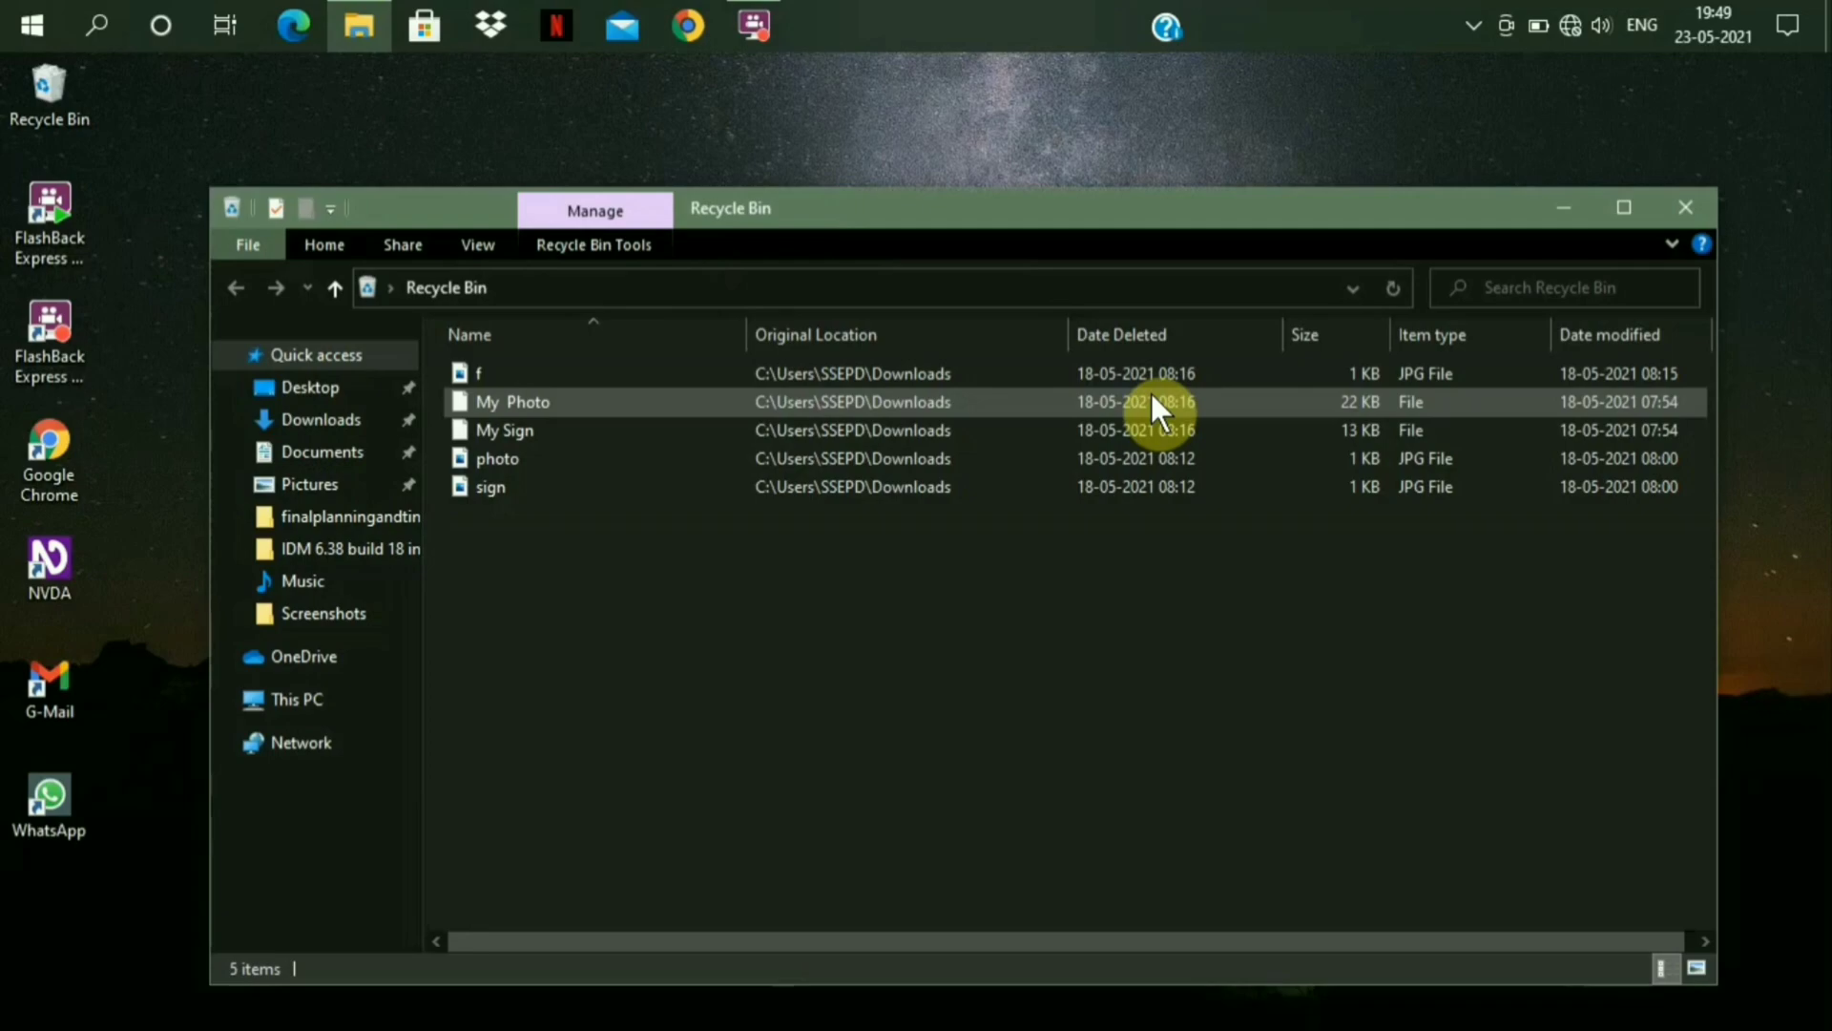
pyautogui.hotkey('alt', 'Up')
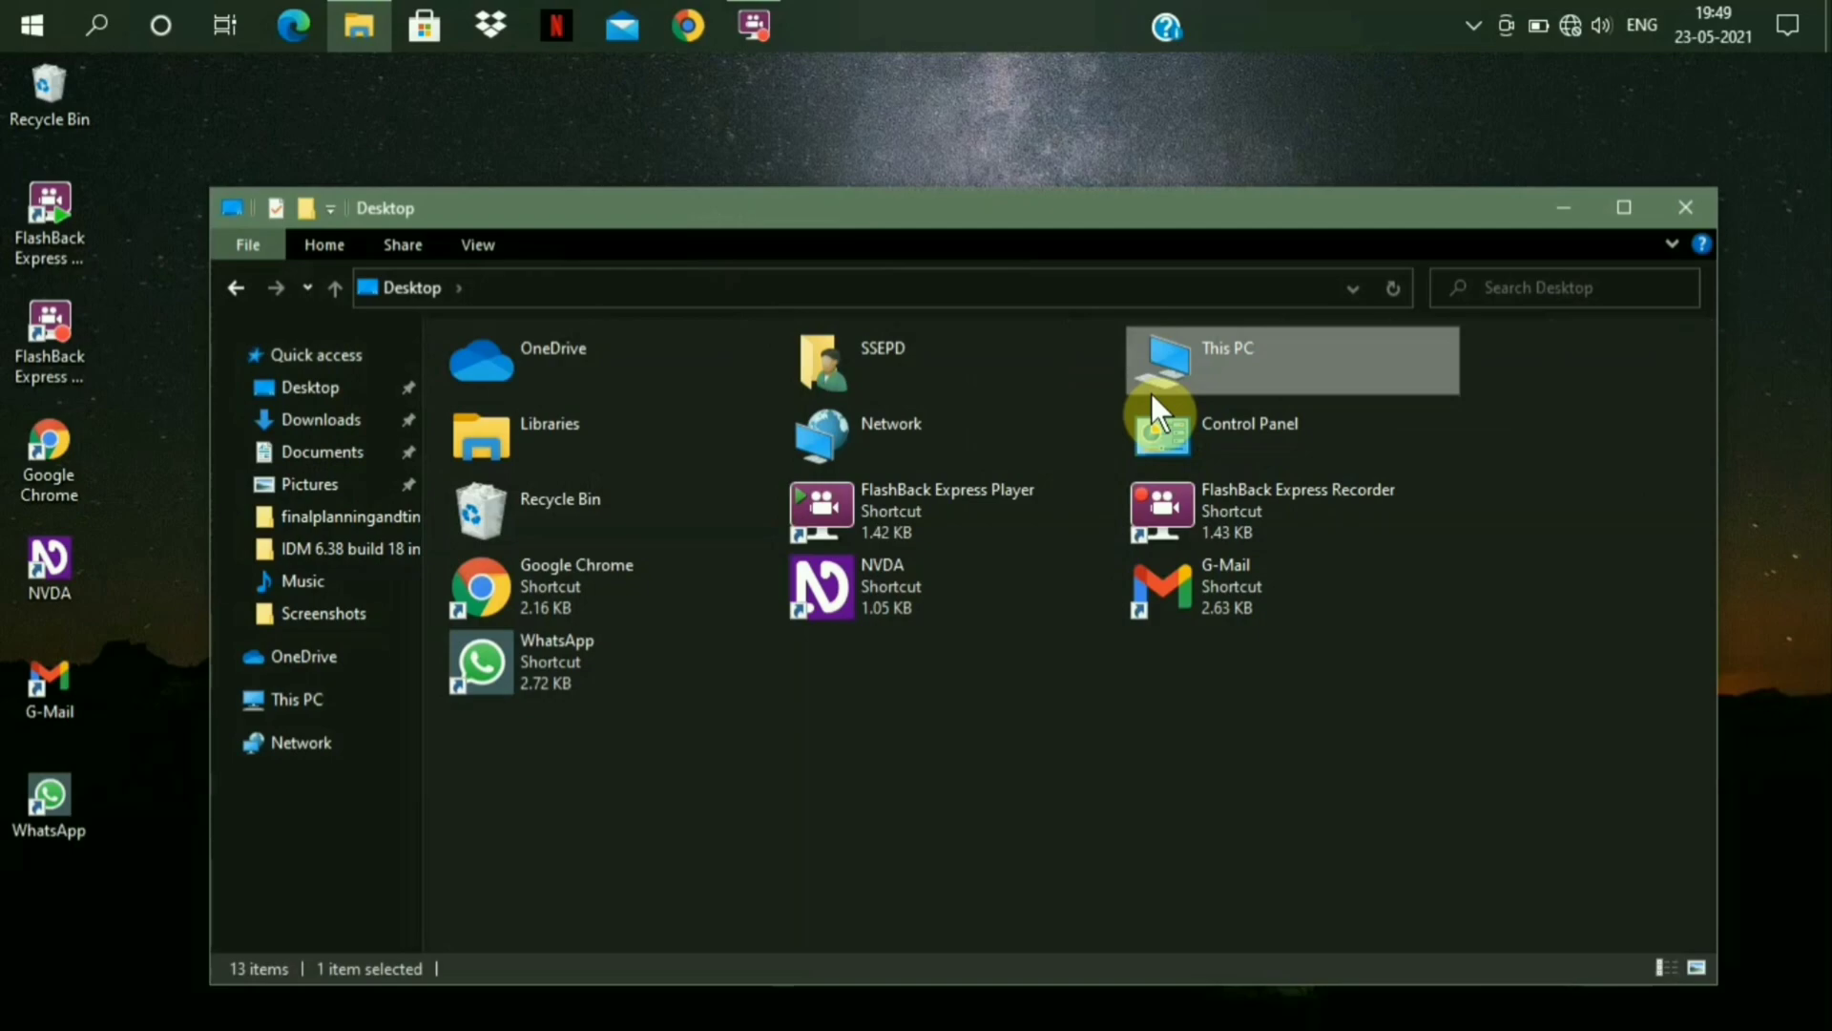
pyautogui.rightClick(1151, 393)
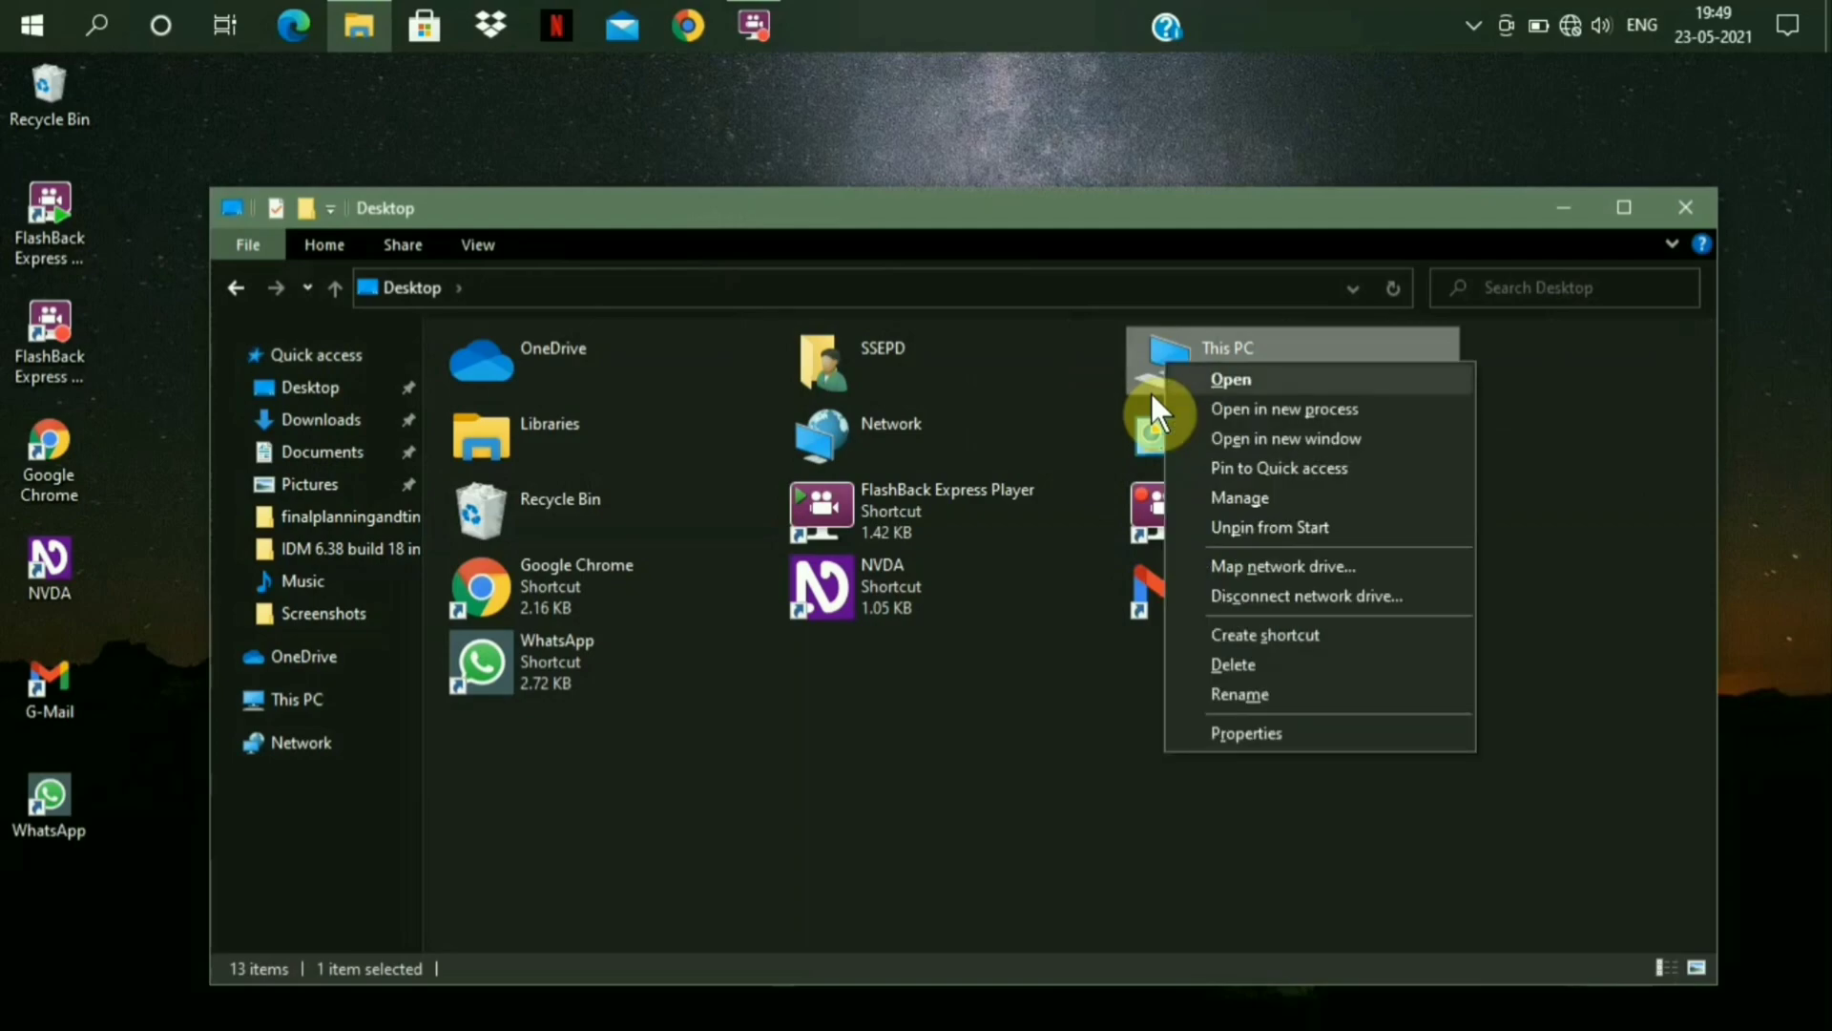
pyautogui.press('Down')
pyautogui.press('Down')
pyautogui.press('Down')
pyautogui.press('Down')
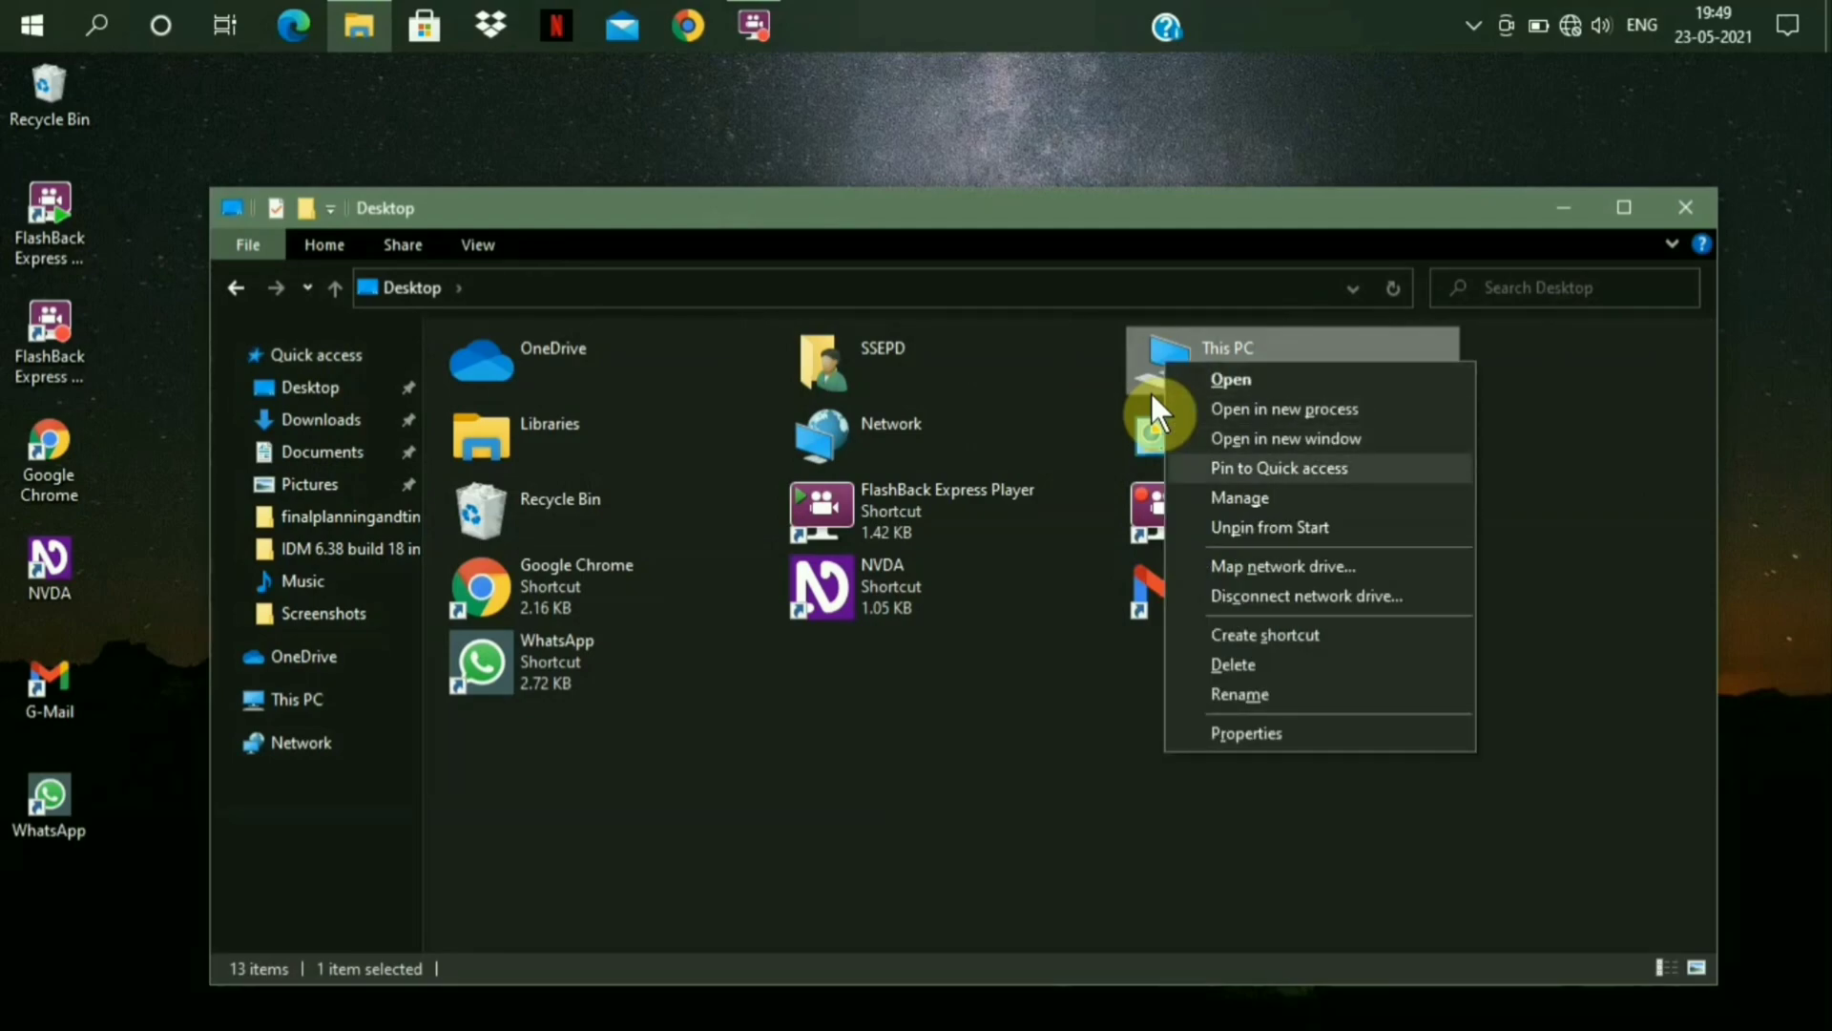
pyautogui.press('Down')
pyautogui.press('Down')
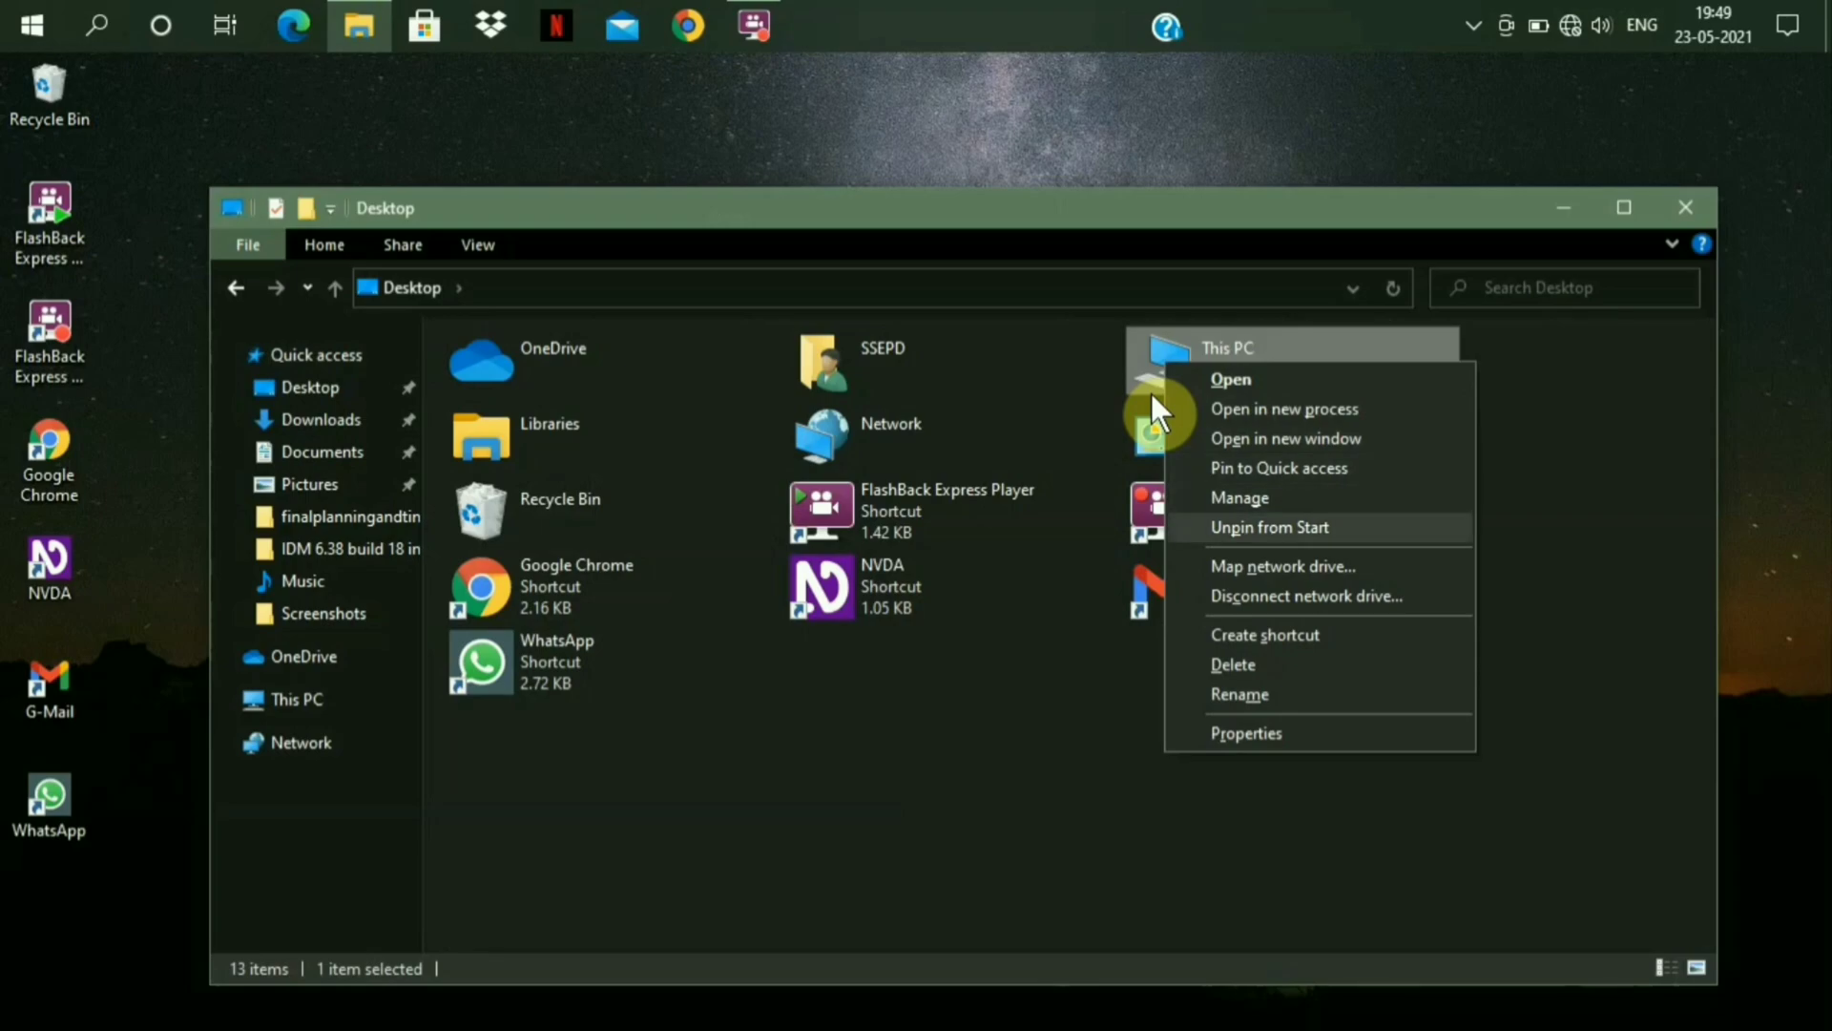
pyautogui.press('Down')
pyautogui.press('Down')
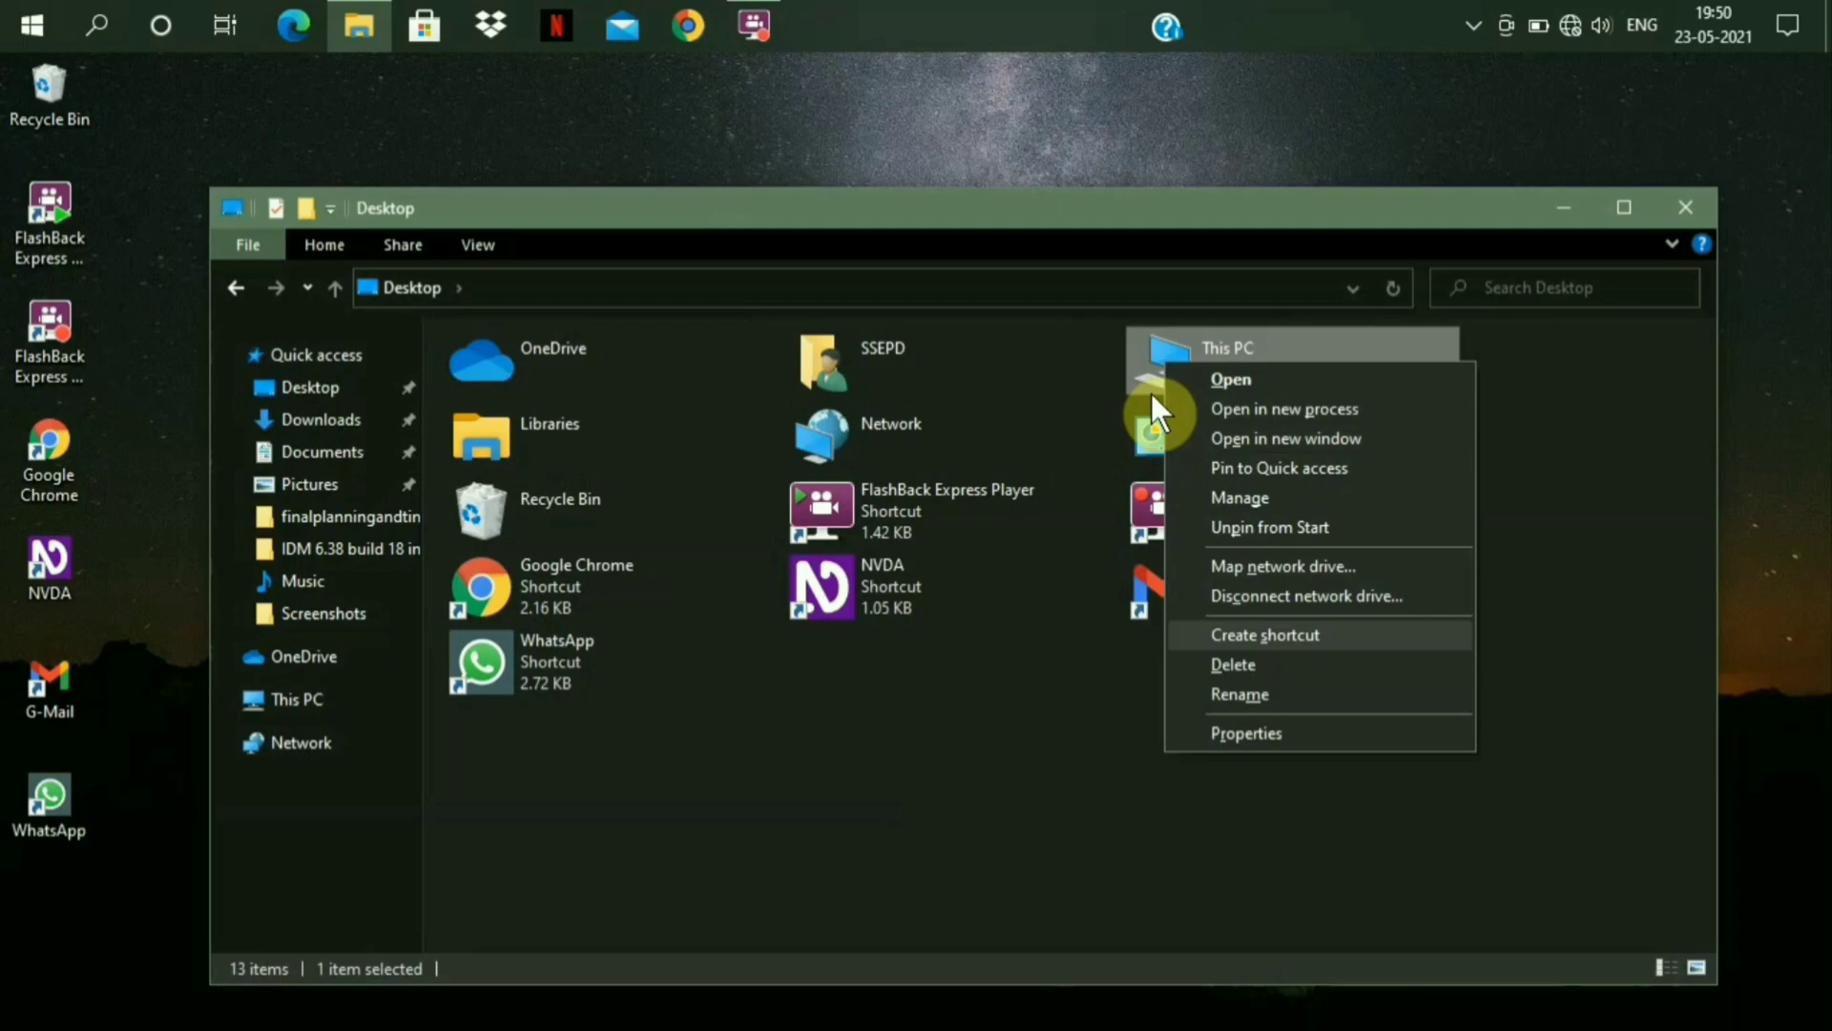
pyautogui.press('Up')
pyautogui.press('Down')
pyautogui.press('Return')
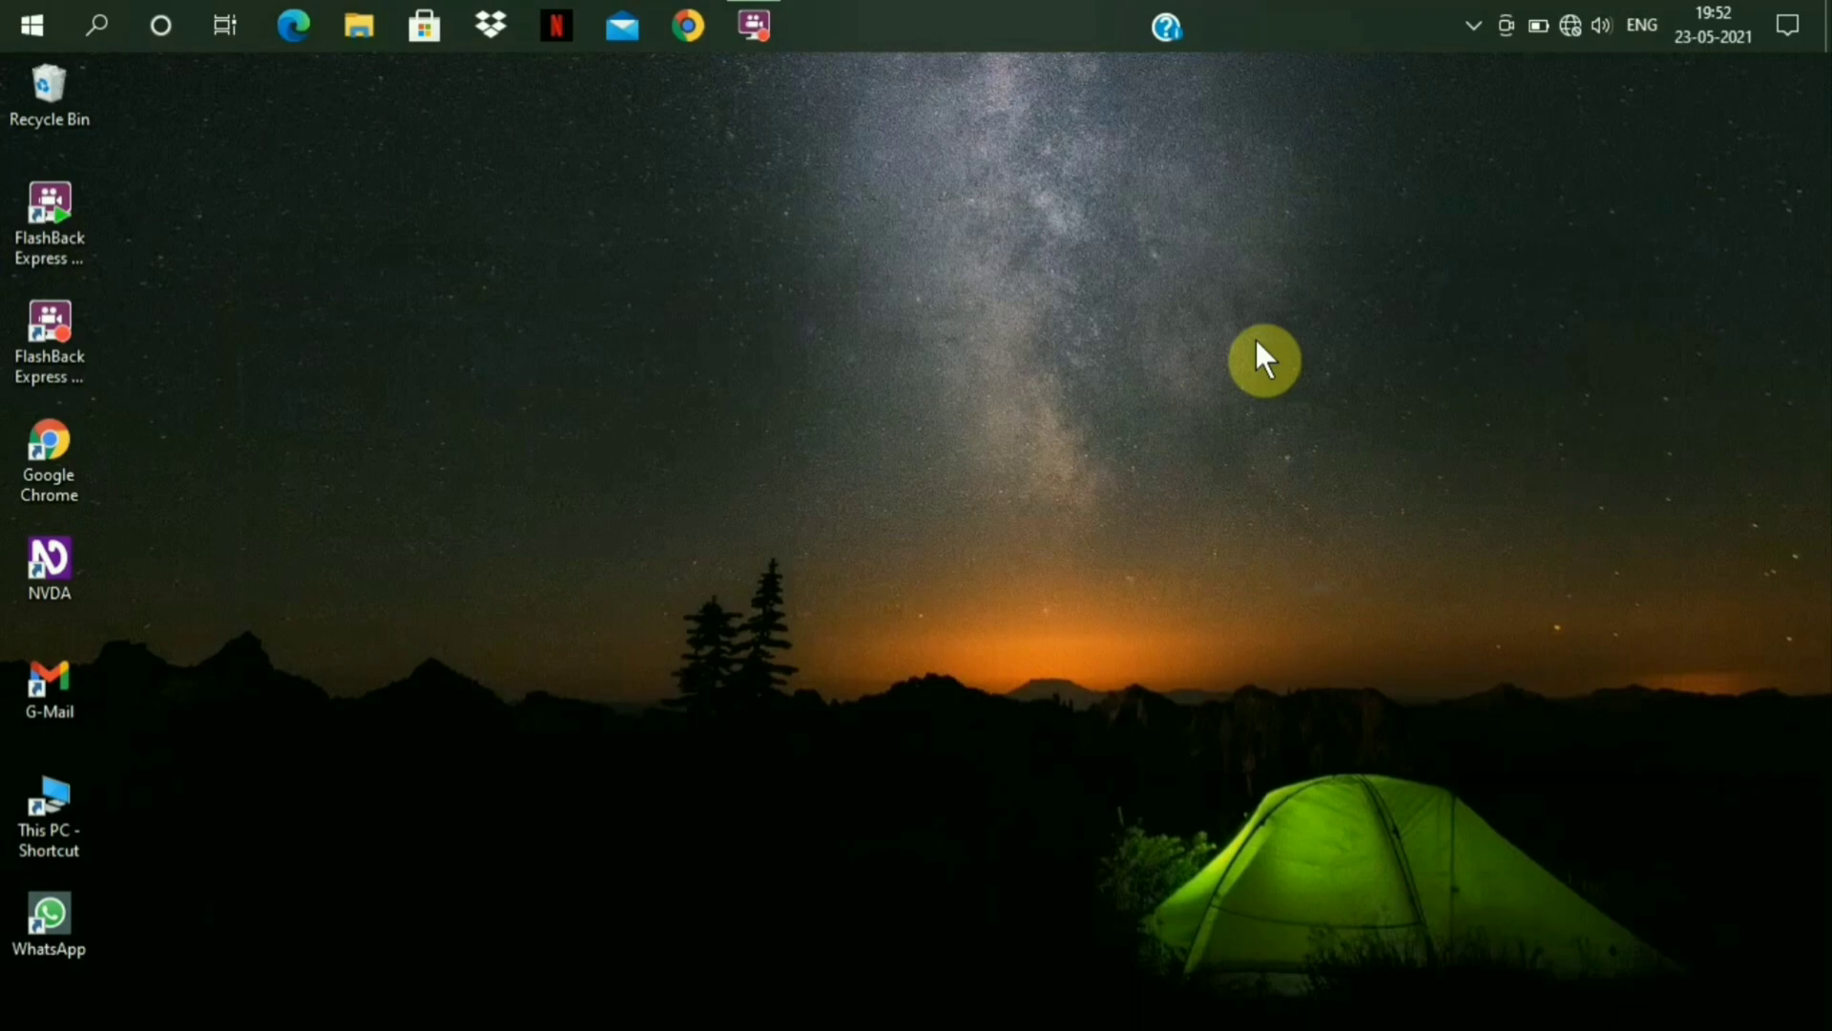
# Step: Open the desktop's Personalization settings and go to the Themes page
pyautogui.rightClick(1257, 342)
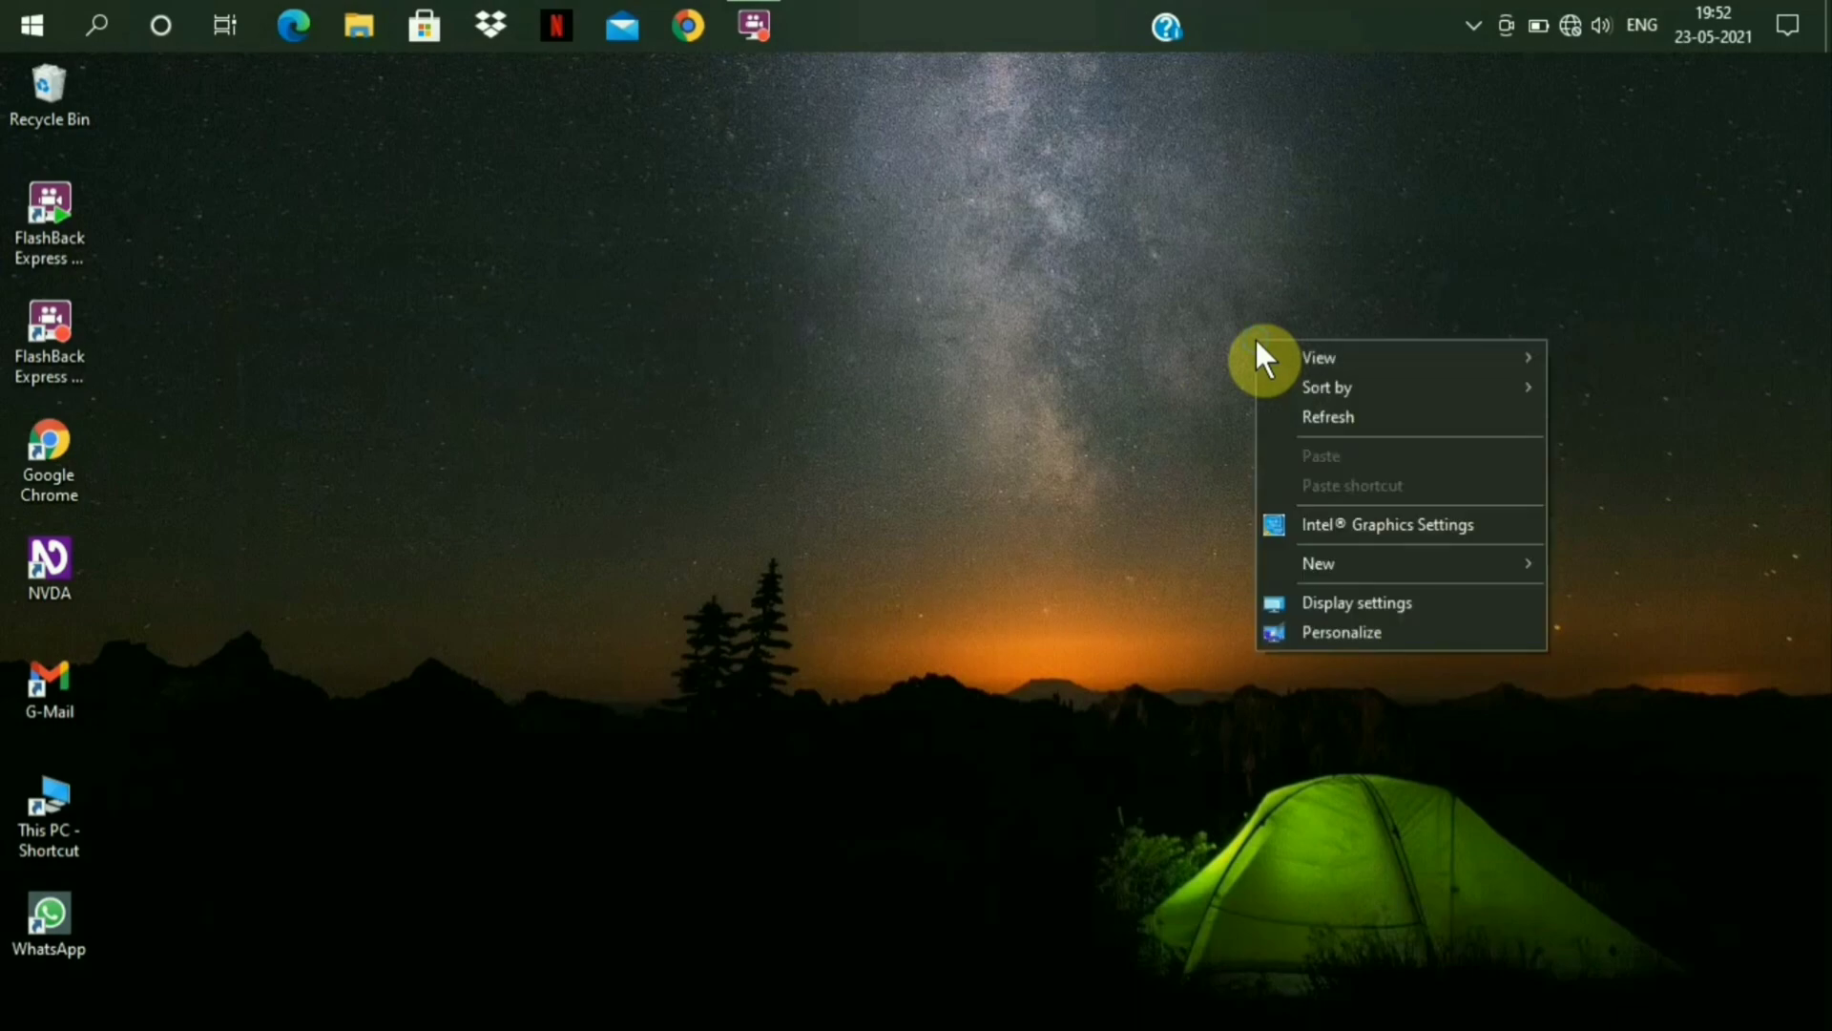
pyautogui.press('Up')
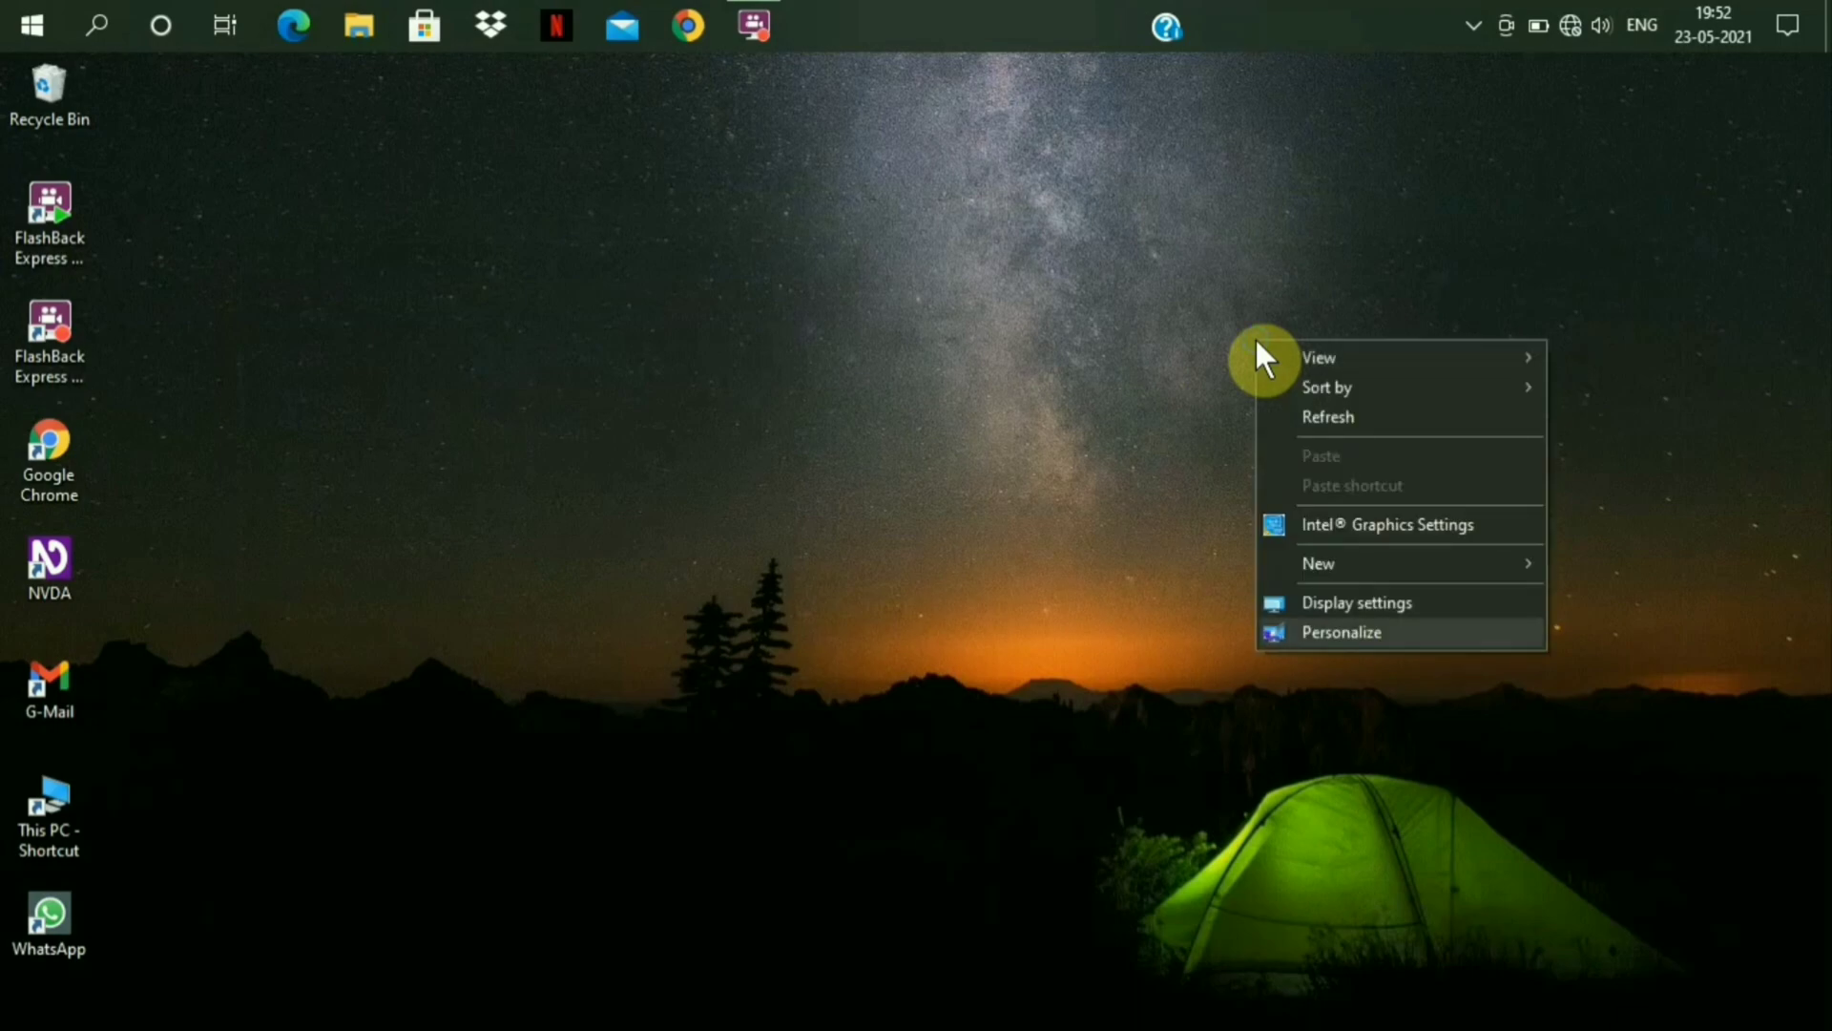
pyautogui.press('Return')
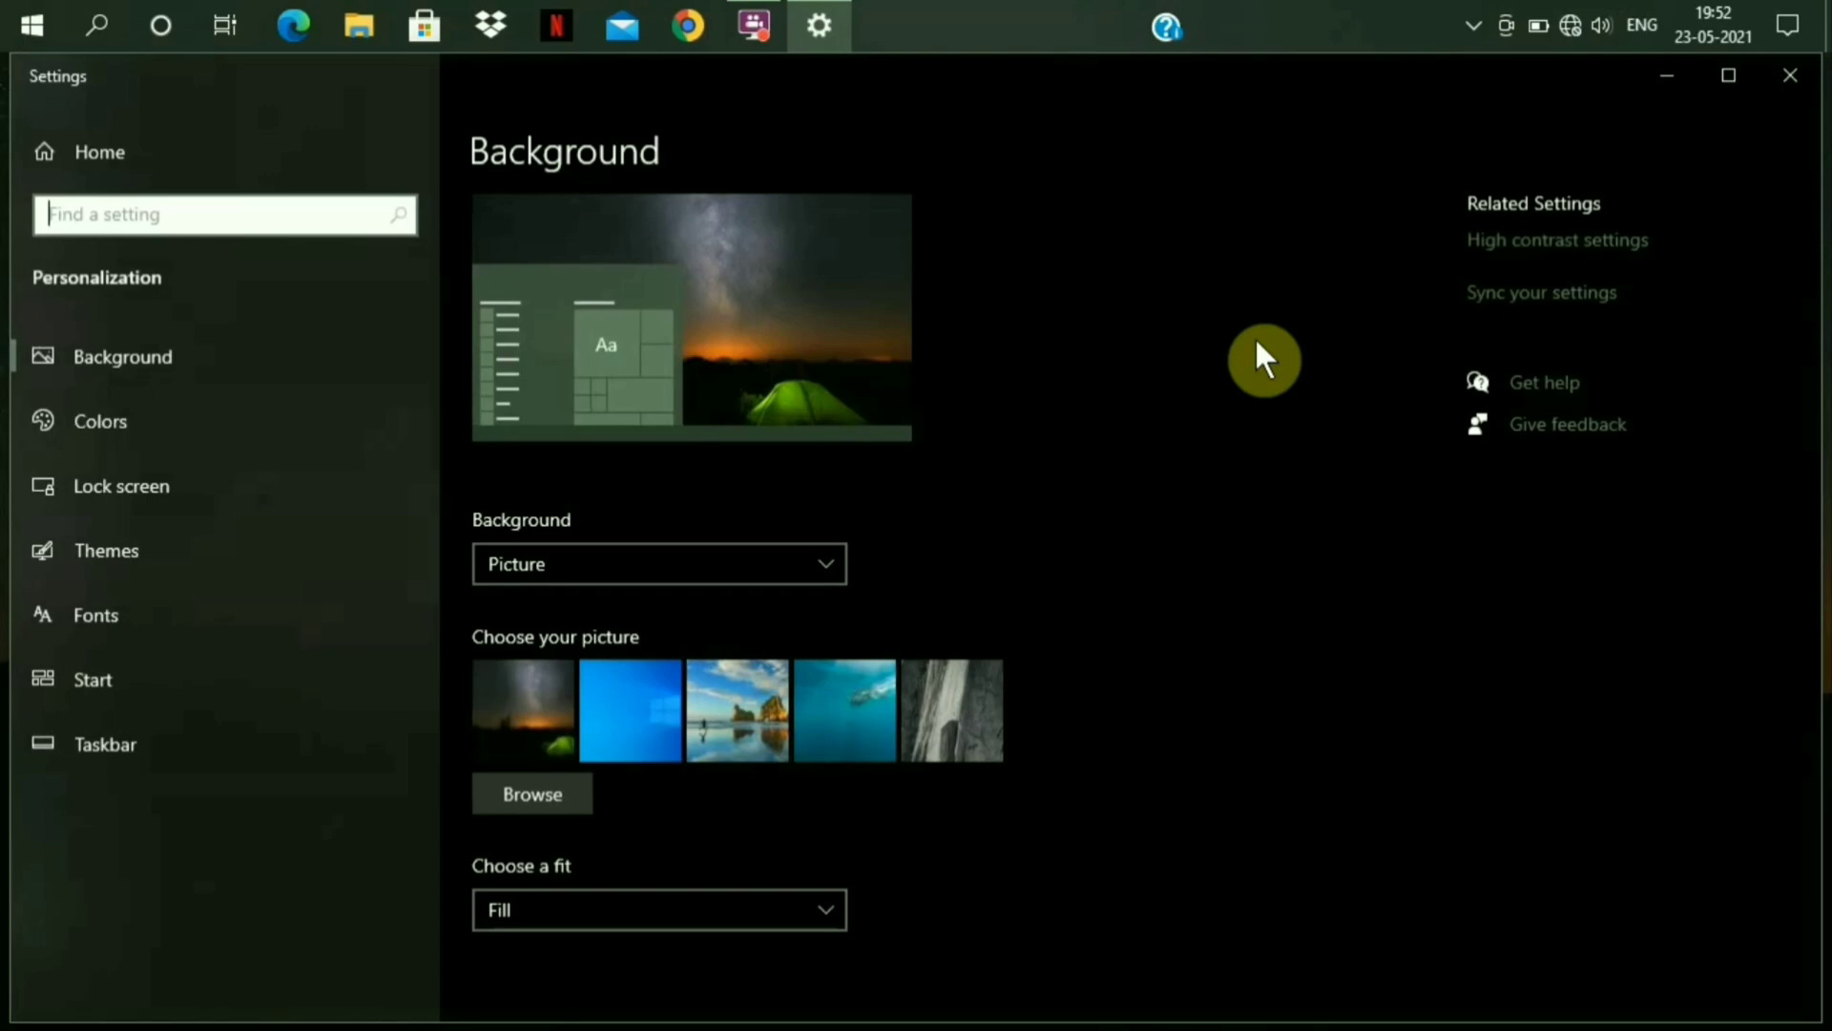
pyautogui.press('Tab')
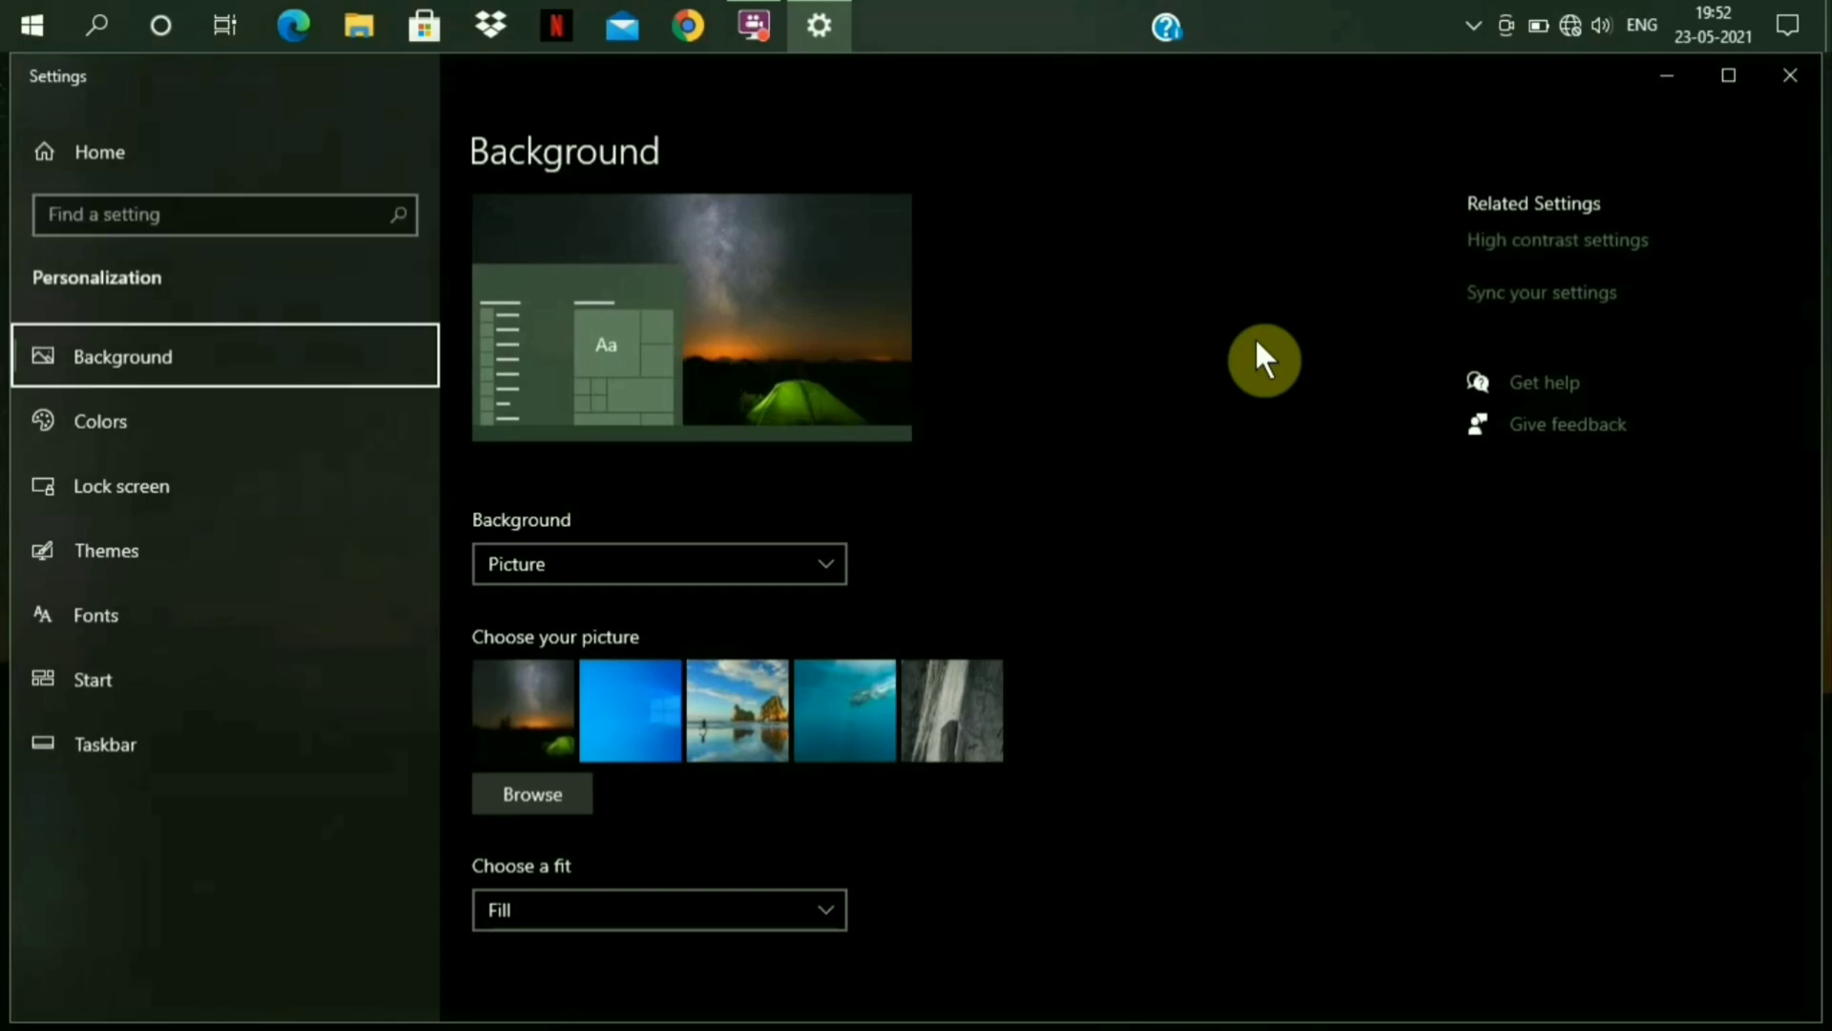
pyautogui.press('Tab')
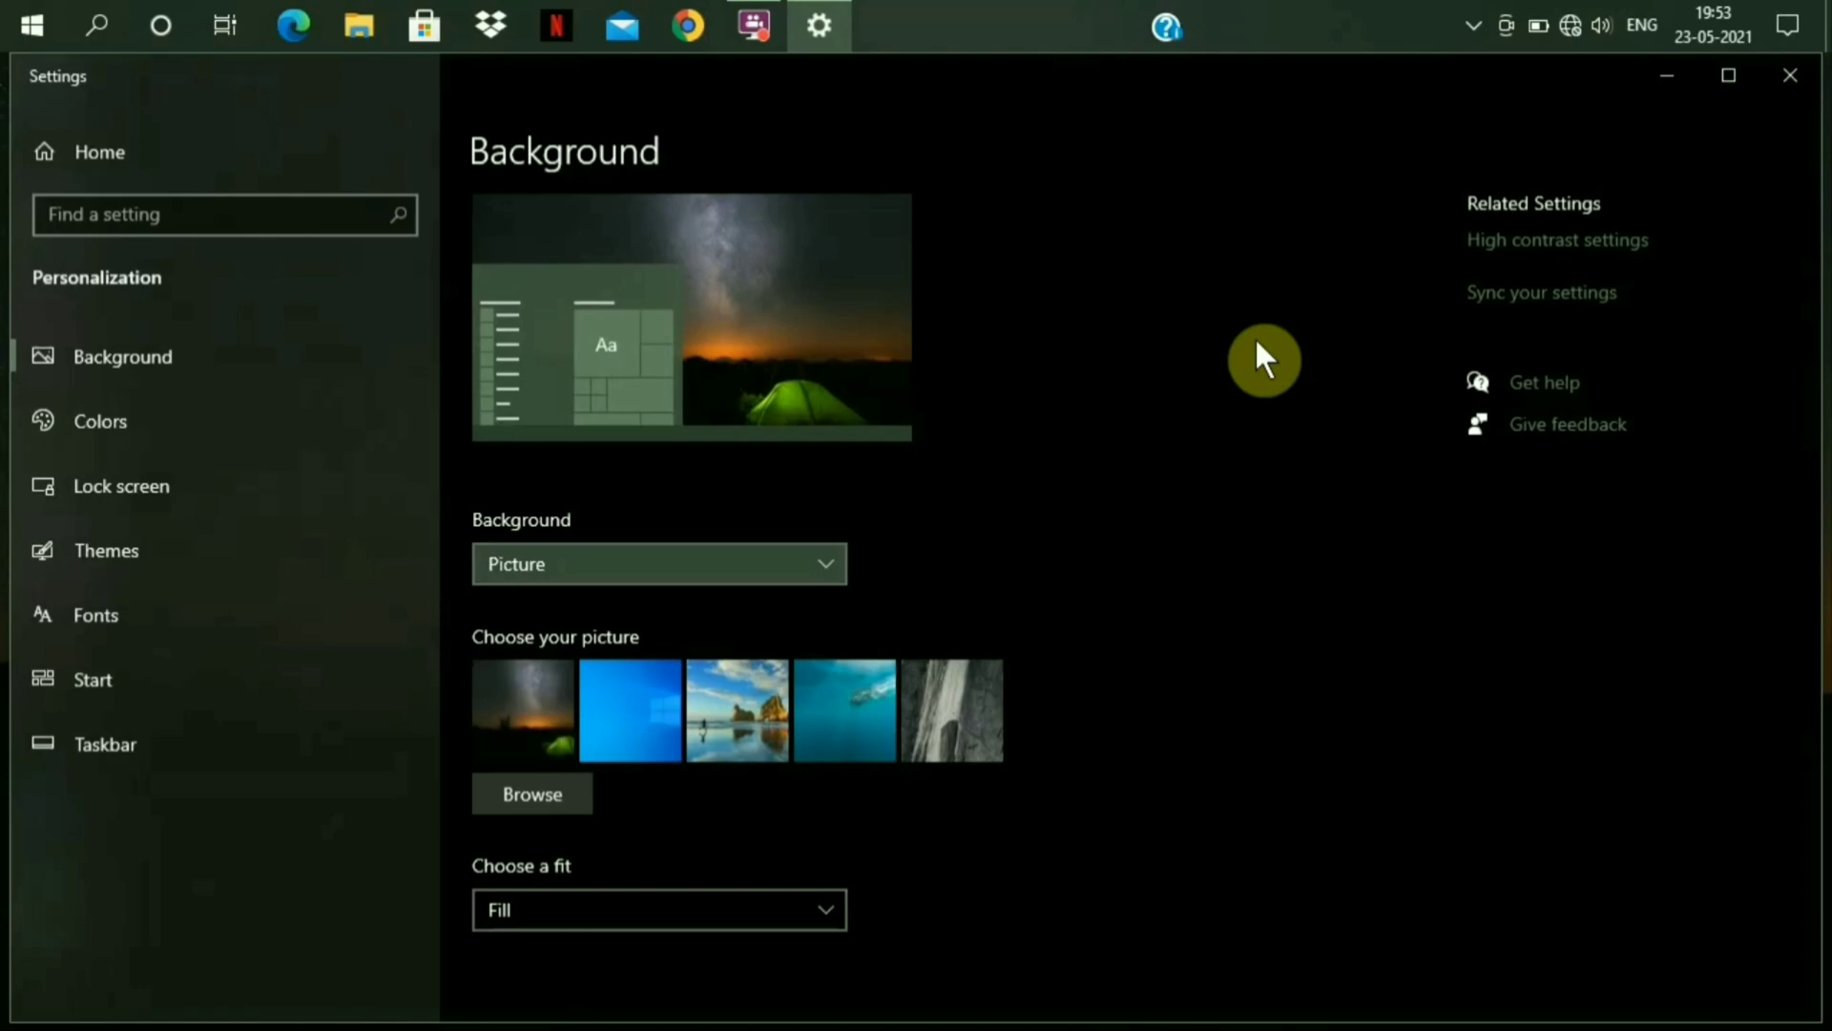
pyautogui.hotkey('shift', 'Tab')
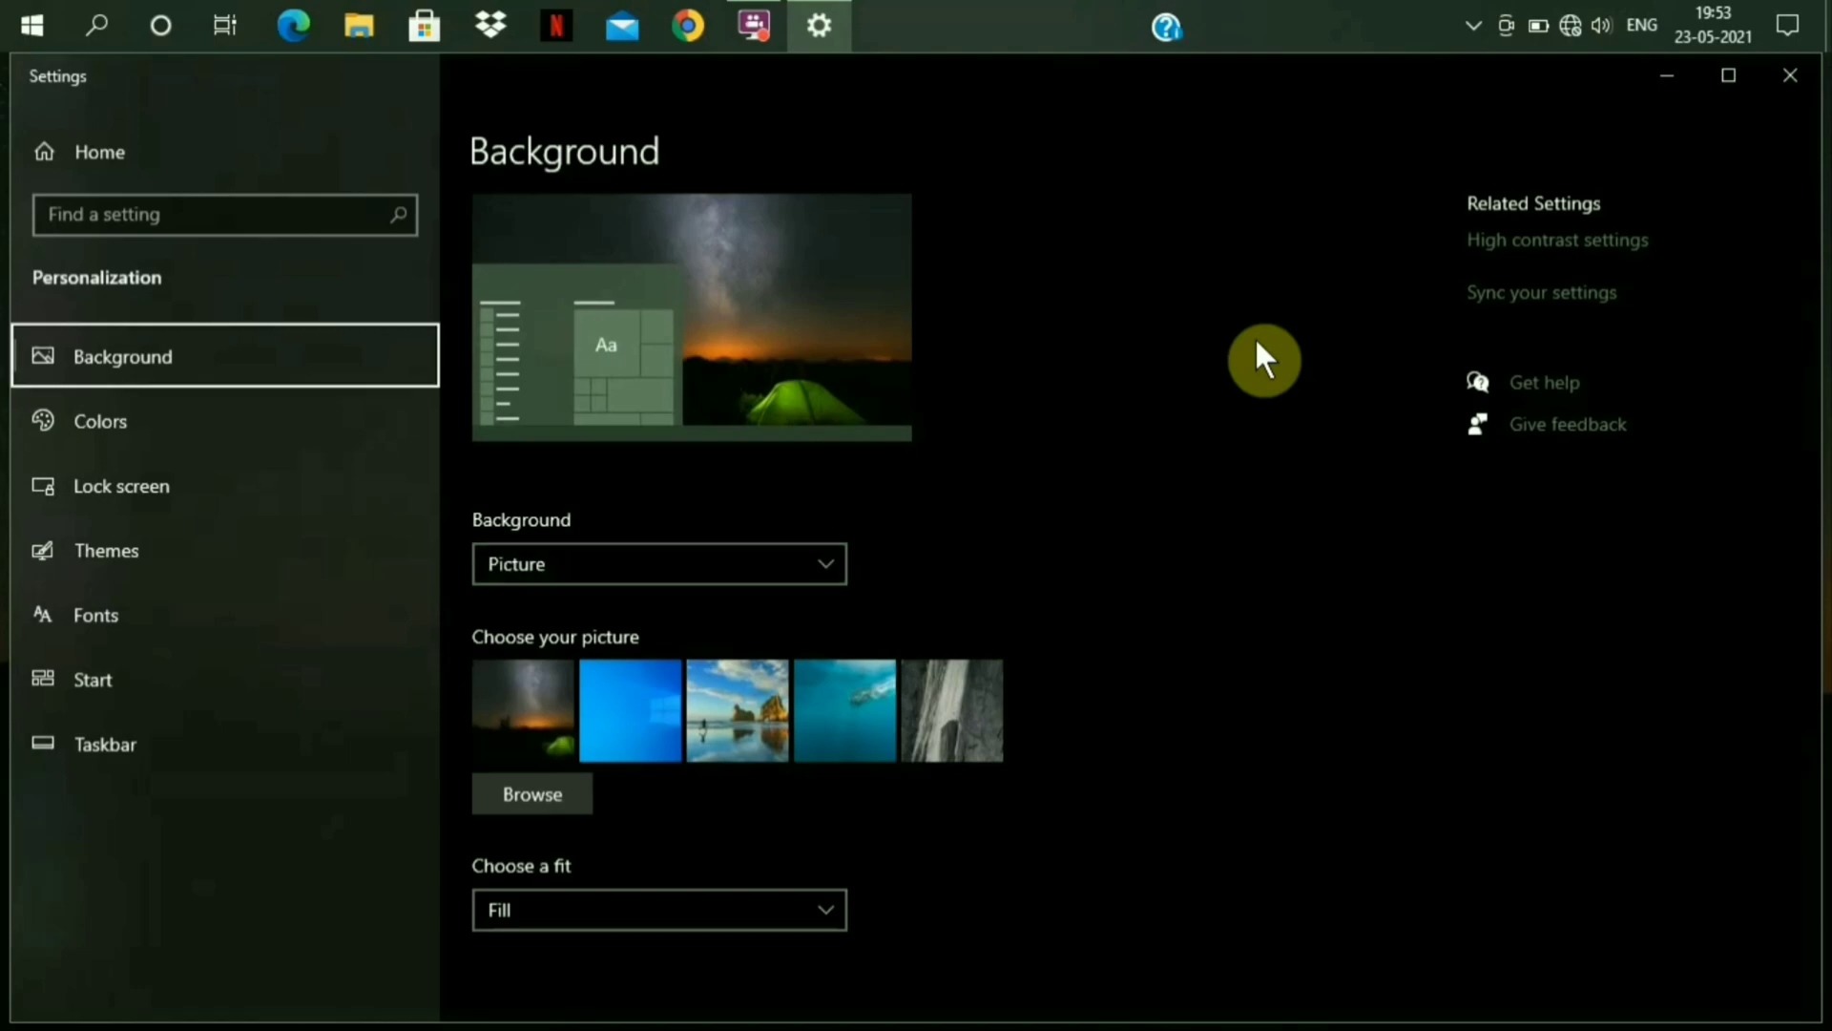
pyautogui.press('Down')
pyautogui.press('Down')
pyautogui.press('Down')
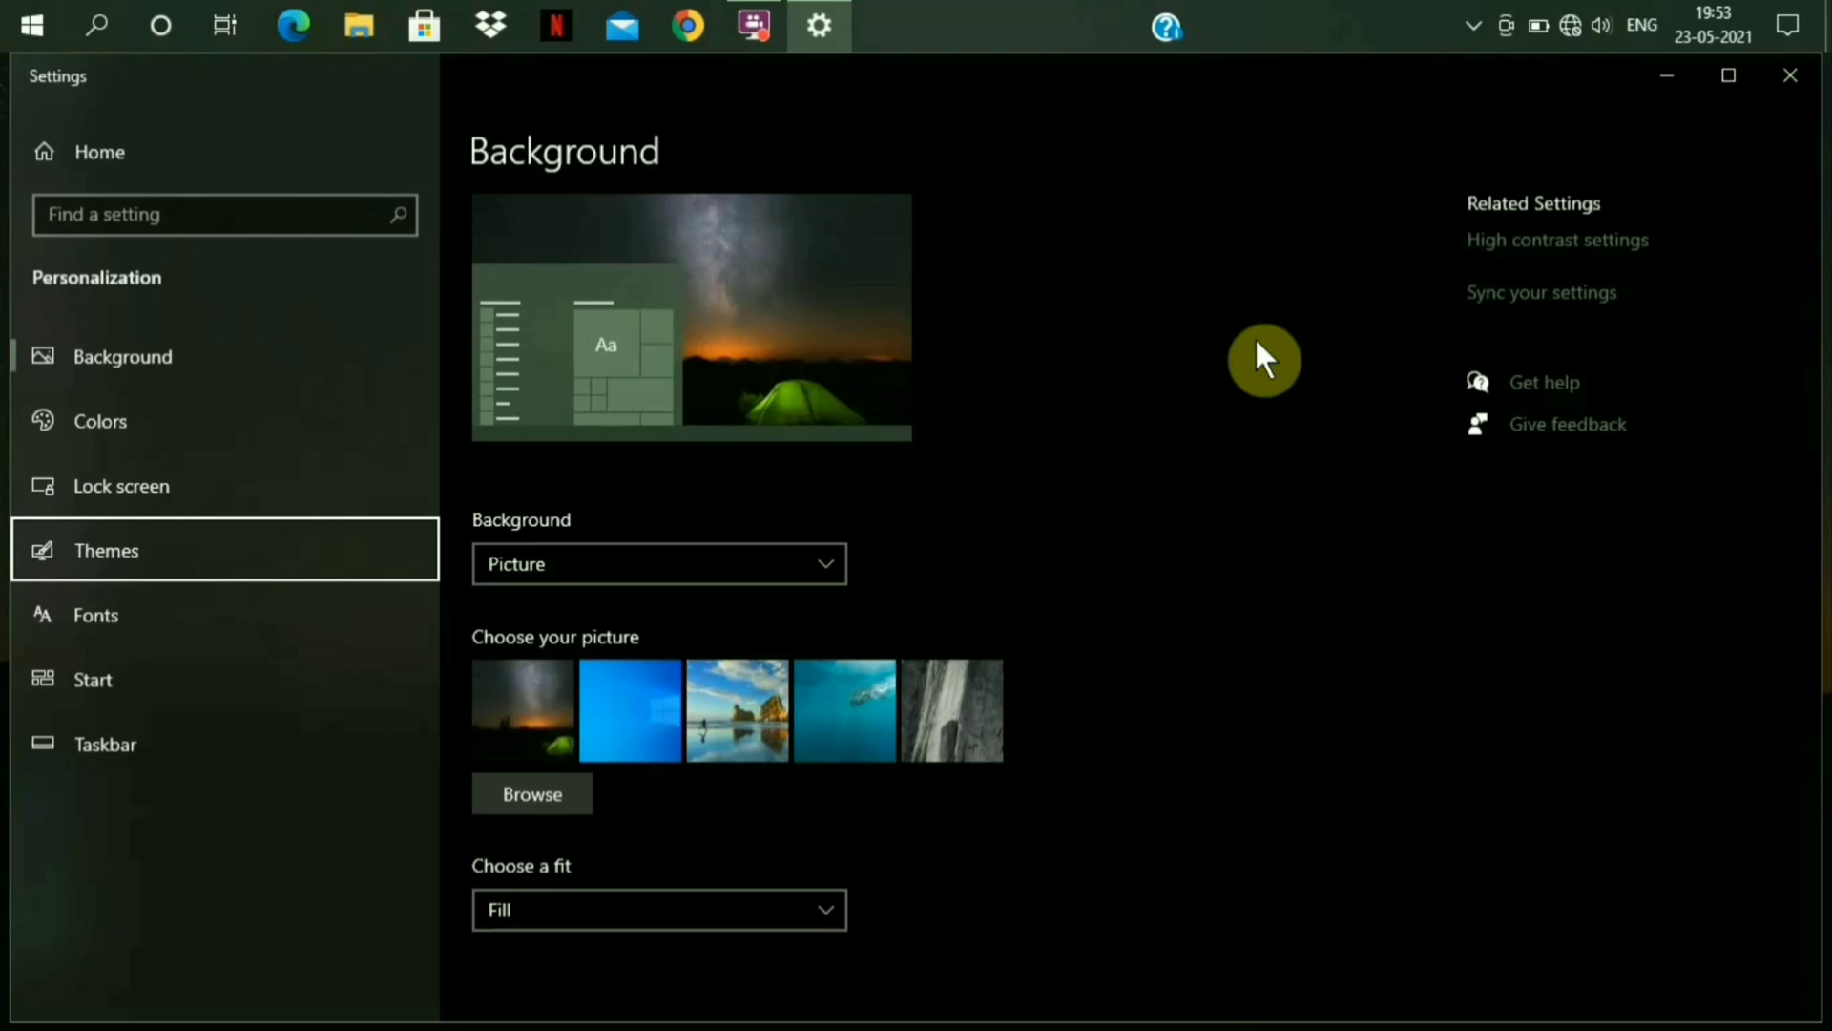
pyautogui.press('Return')
# Step: Open the Desktop icon settings from the related settings of the Themes page
pyautogui.press('Tab')
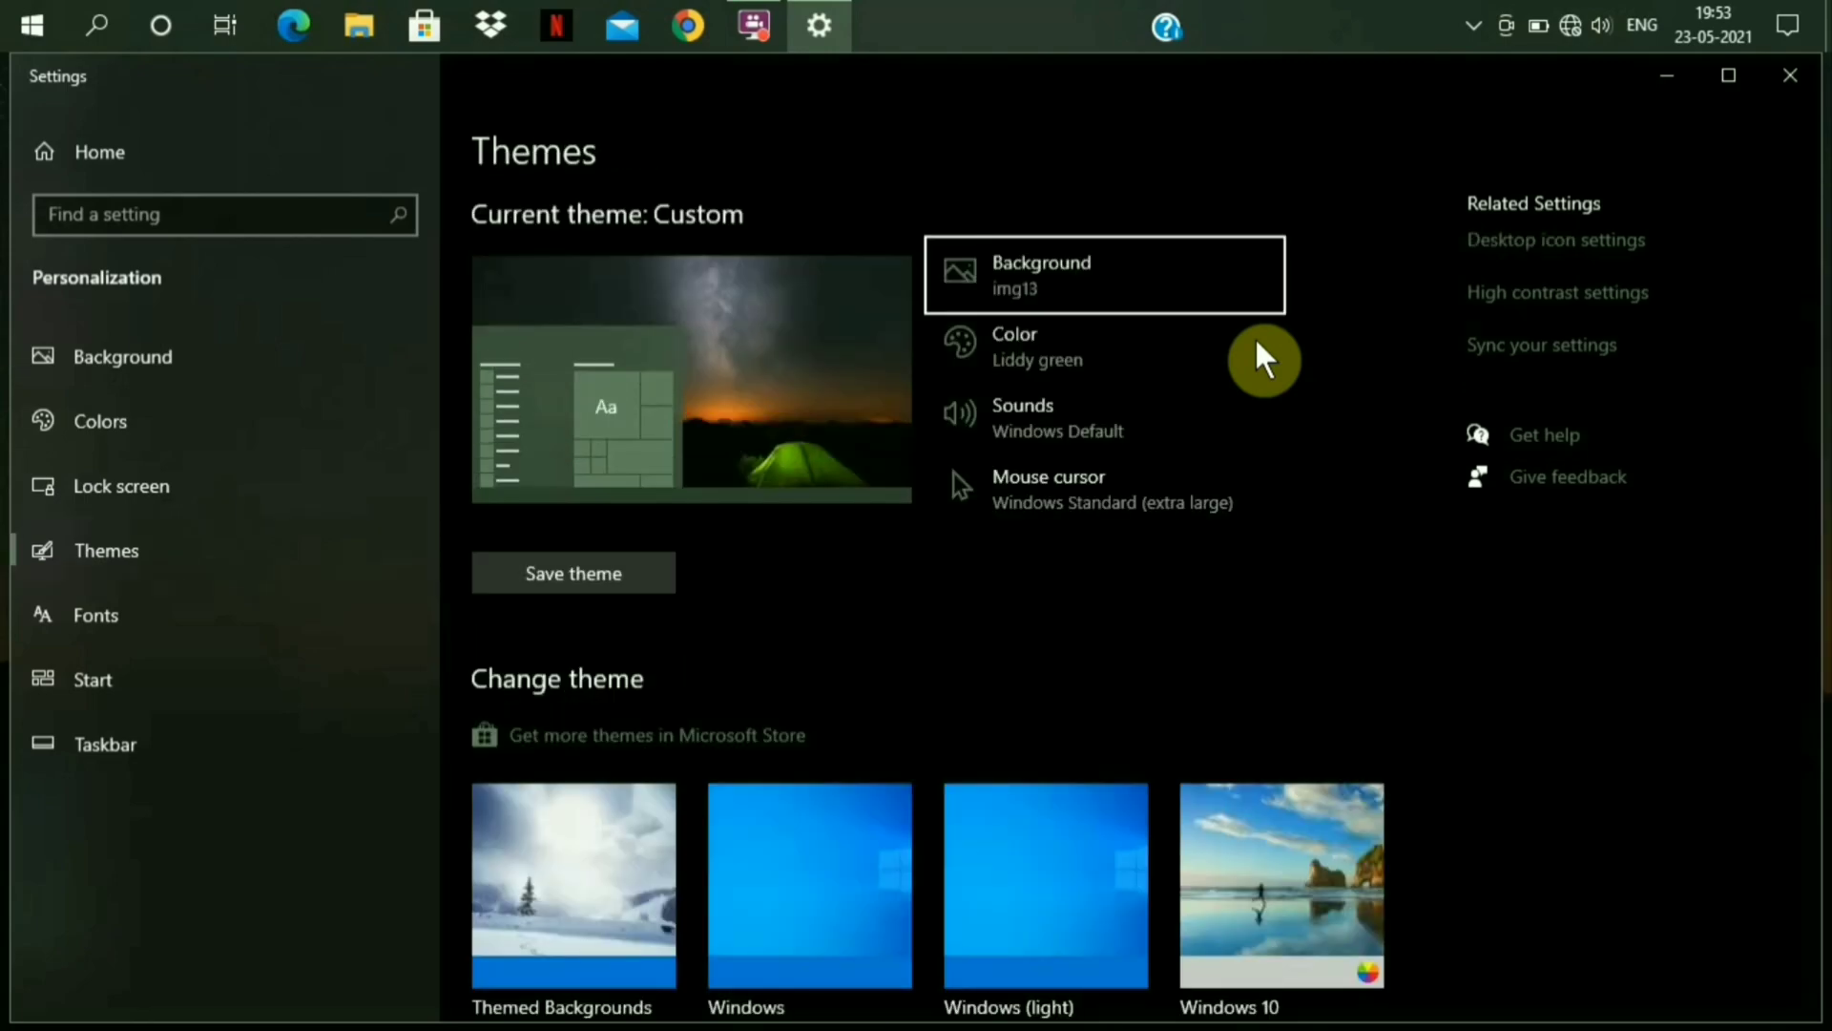
pyautogui.press('Tab')
pyautogui.press('Tab')
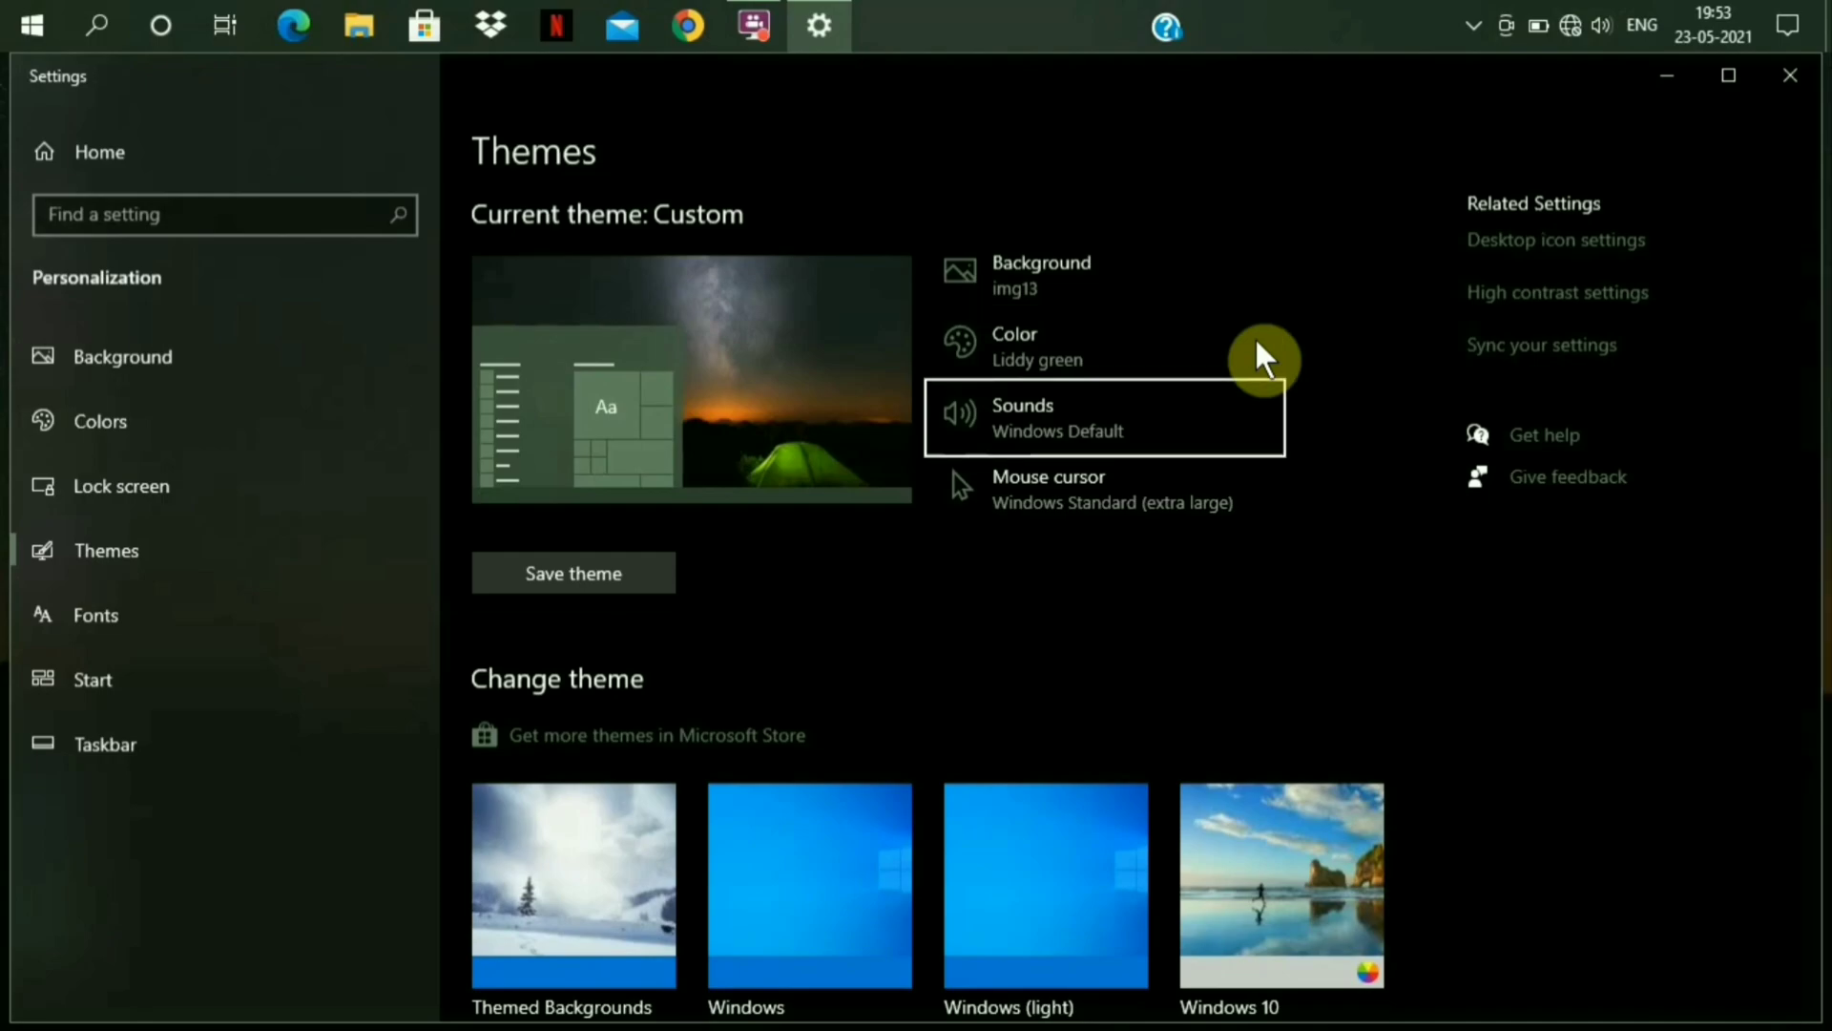
pyautogui.press('Tab')
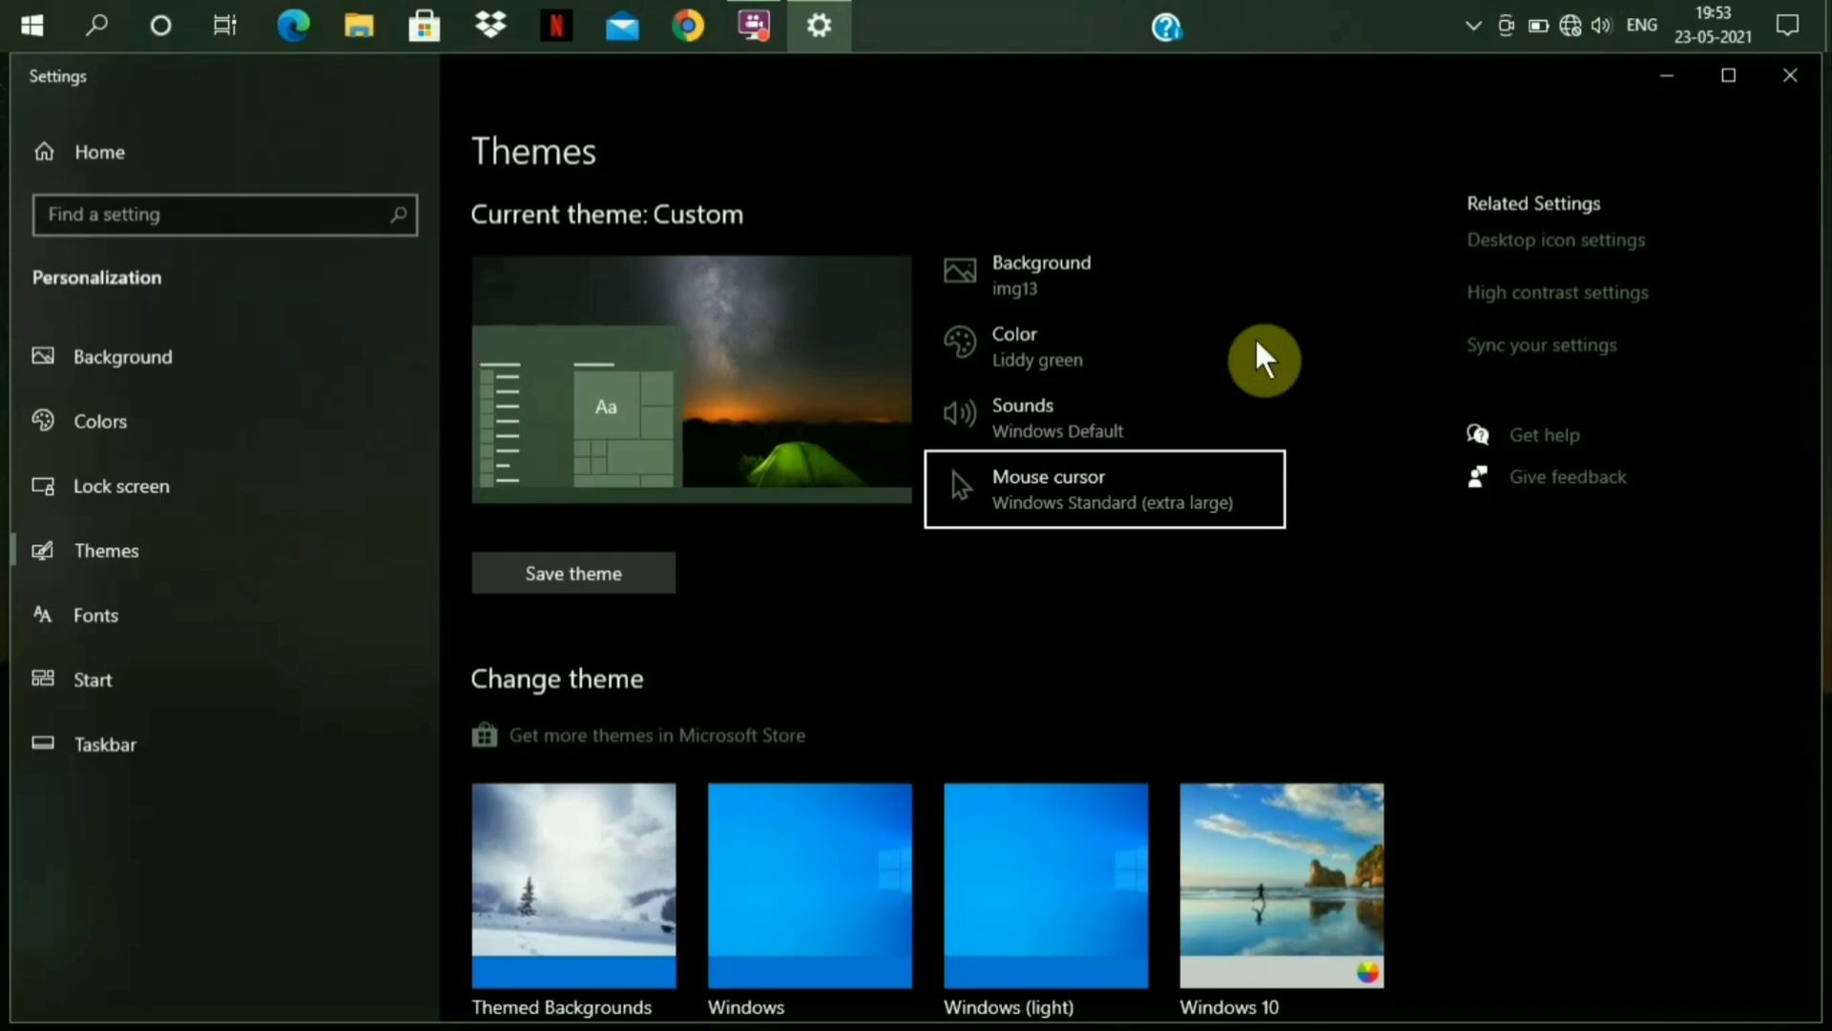
pyautogui.press('Tab')
pyautogui.press('Tab')
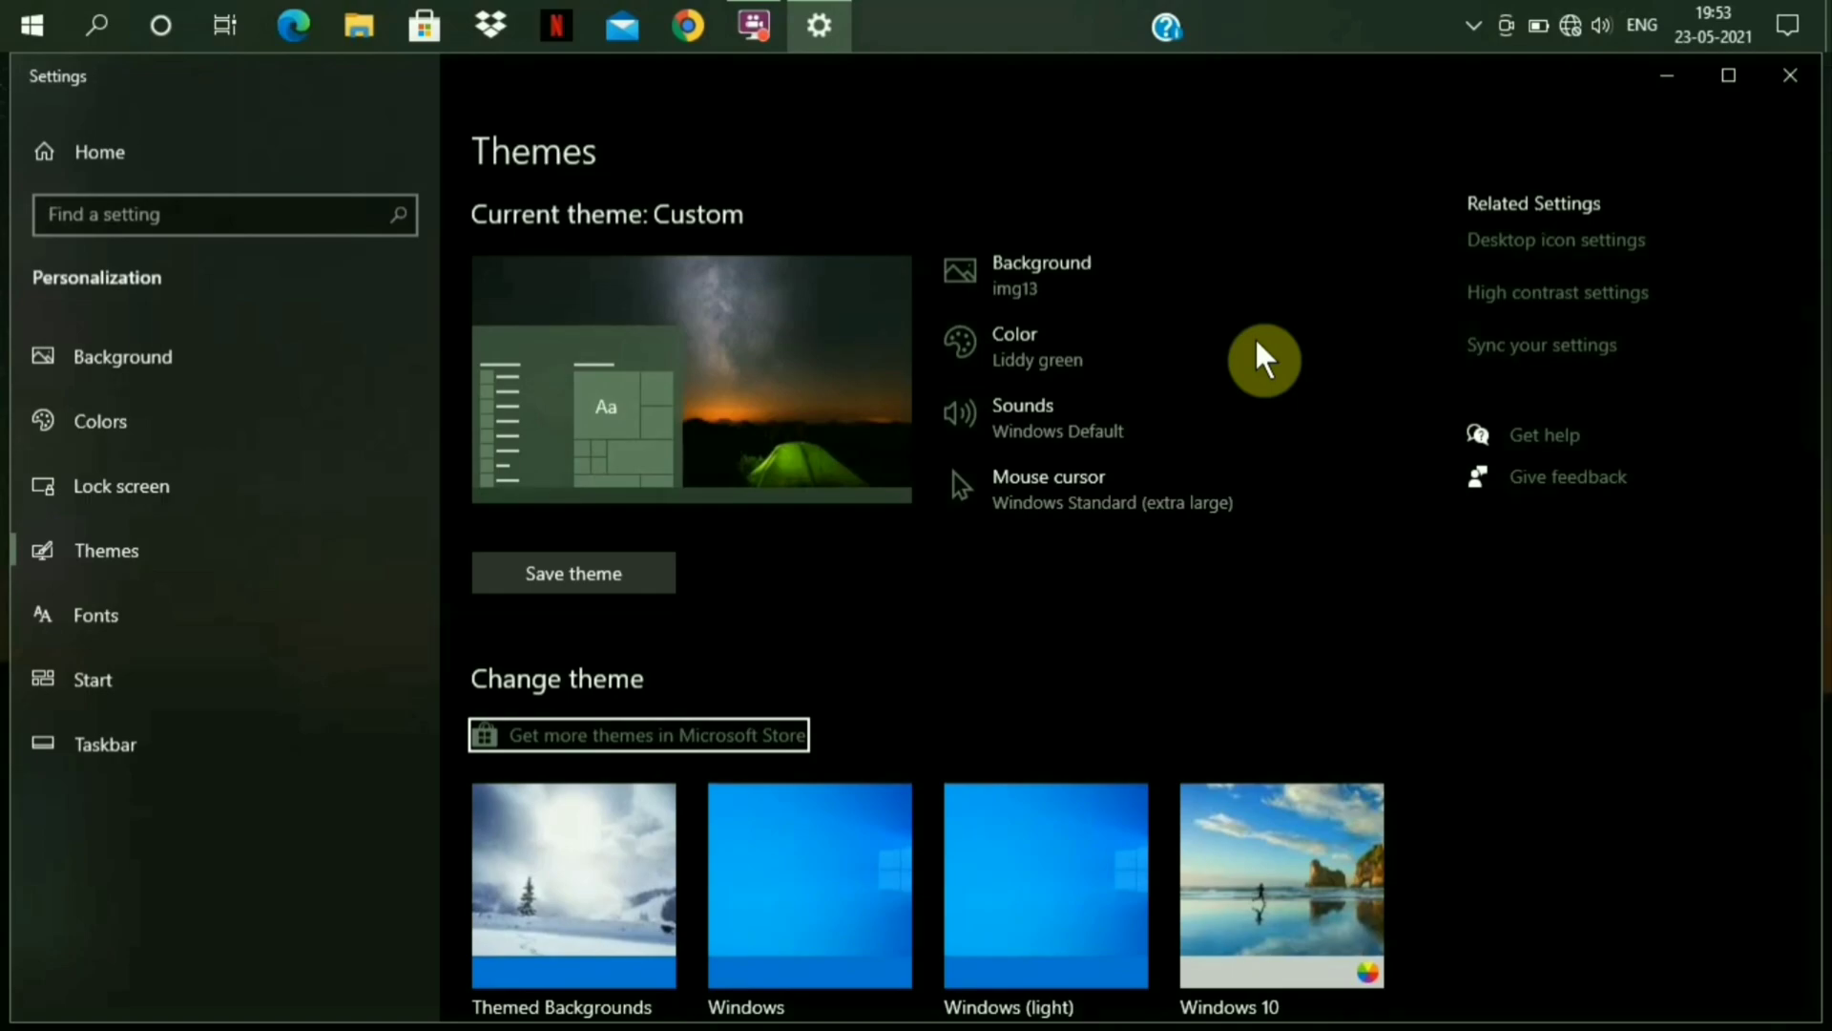
pyautogui.press('Tab')
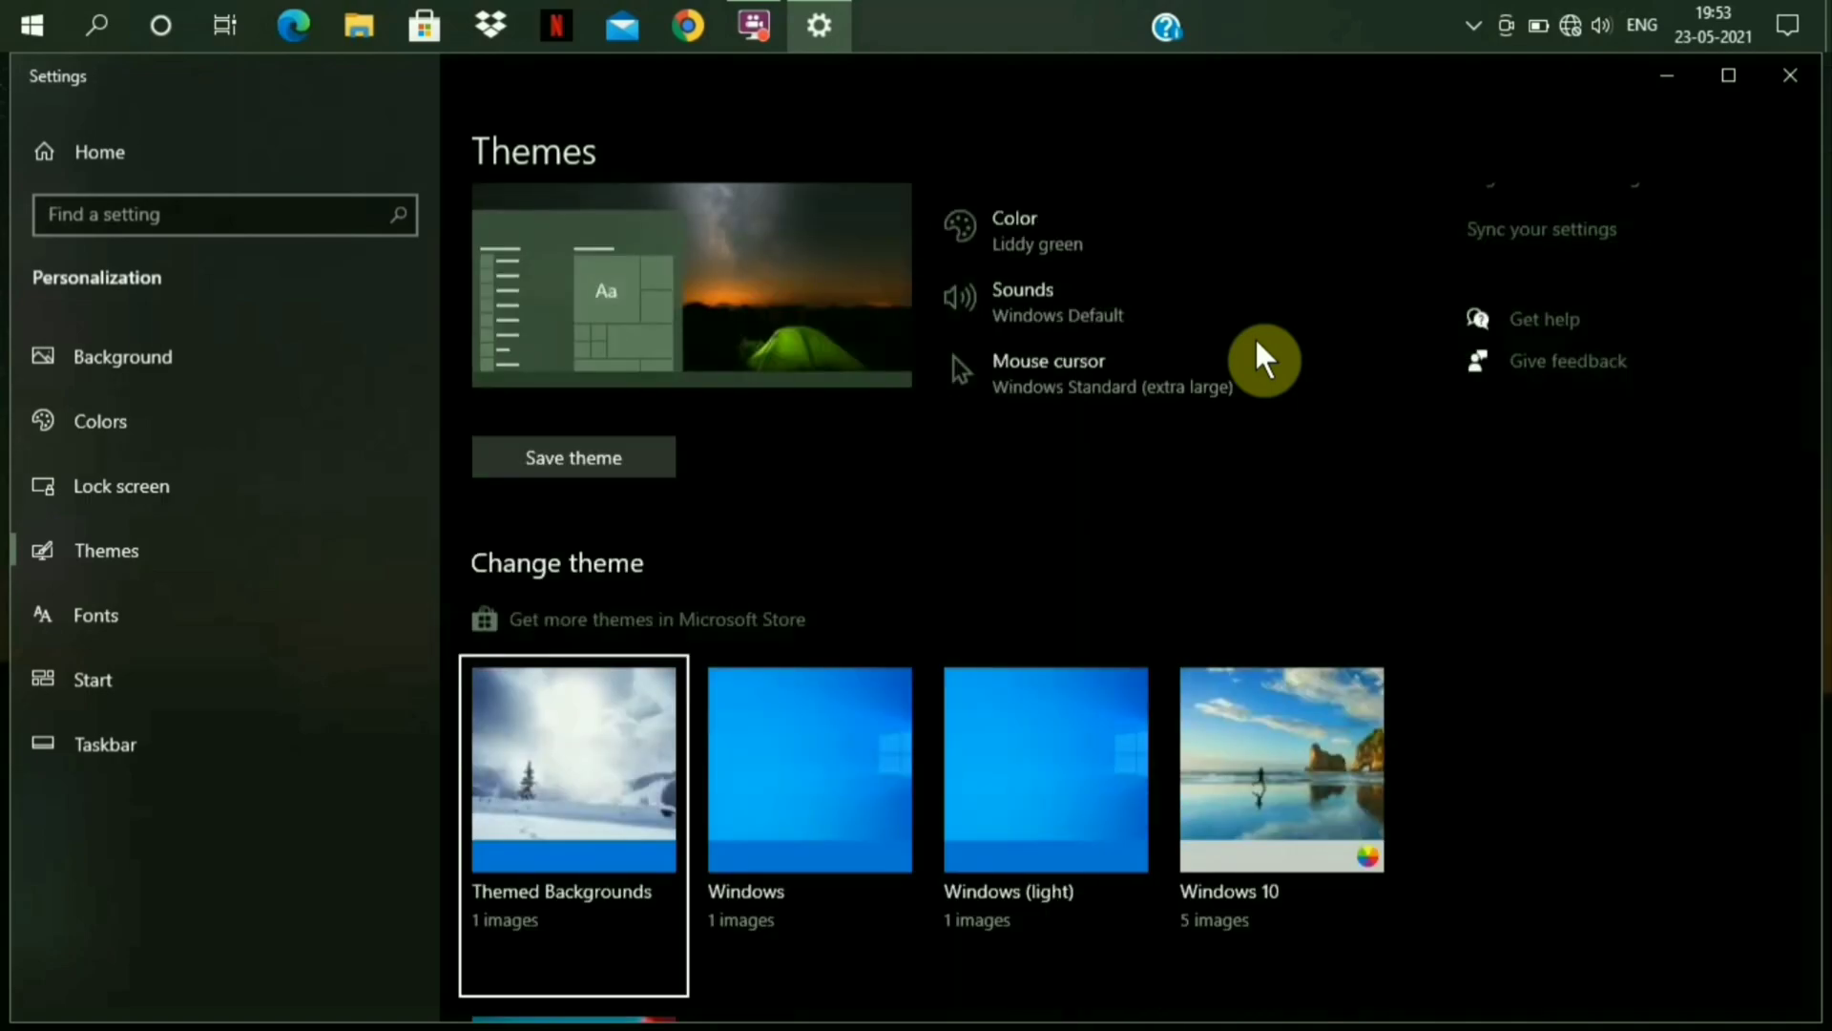
pyautogui.press('Tab')
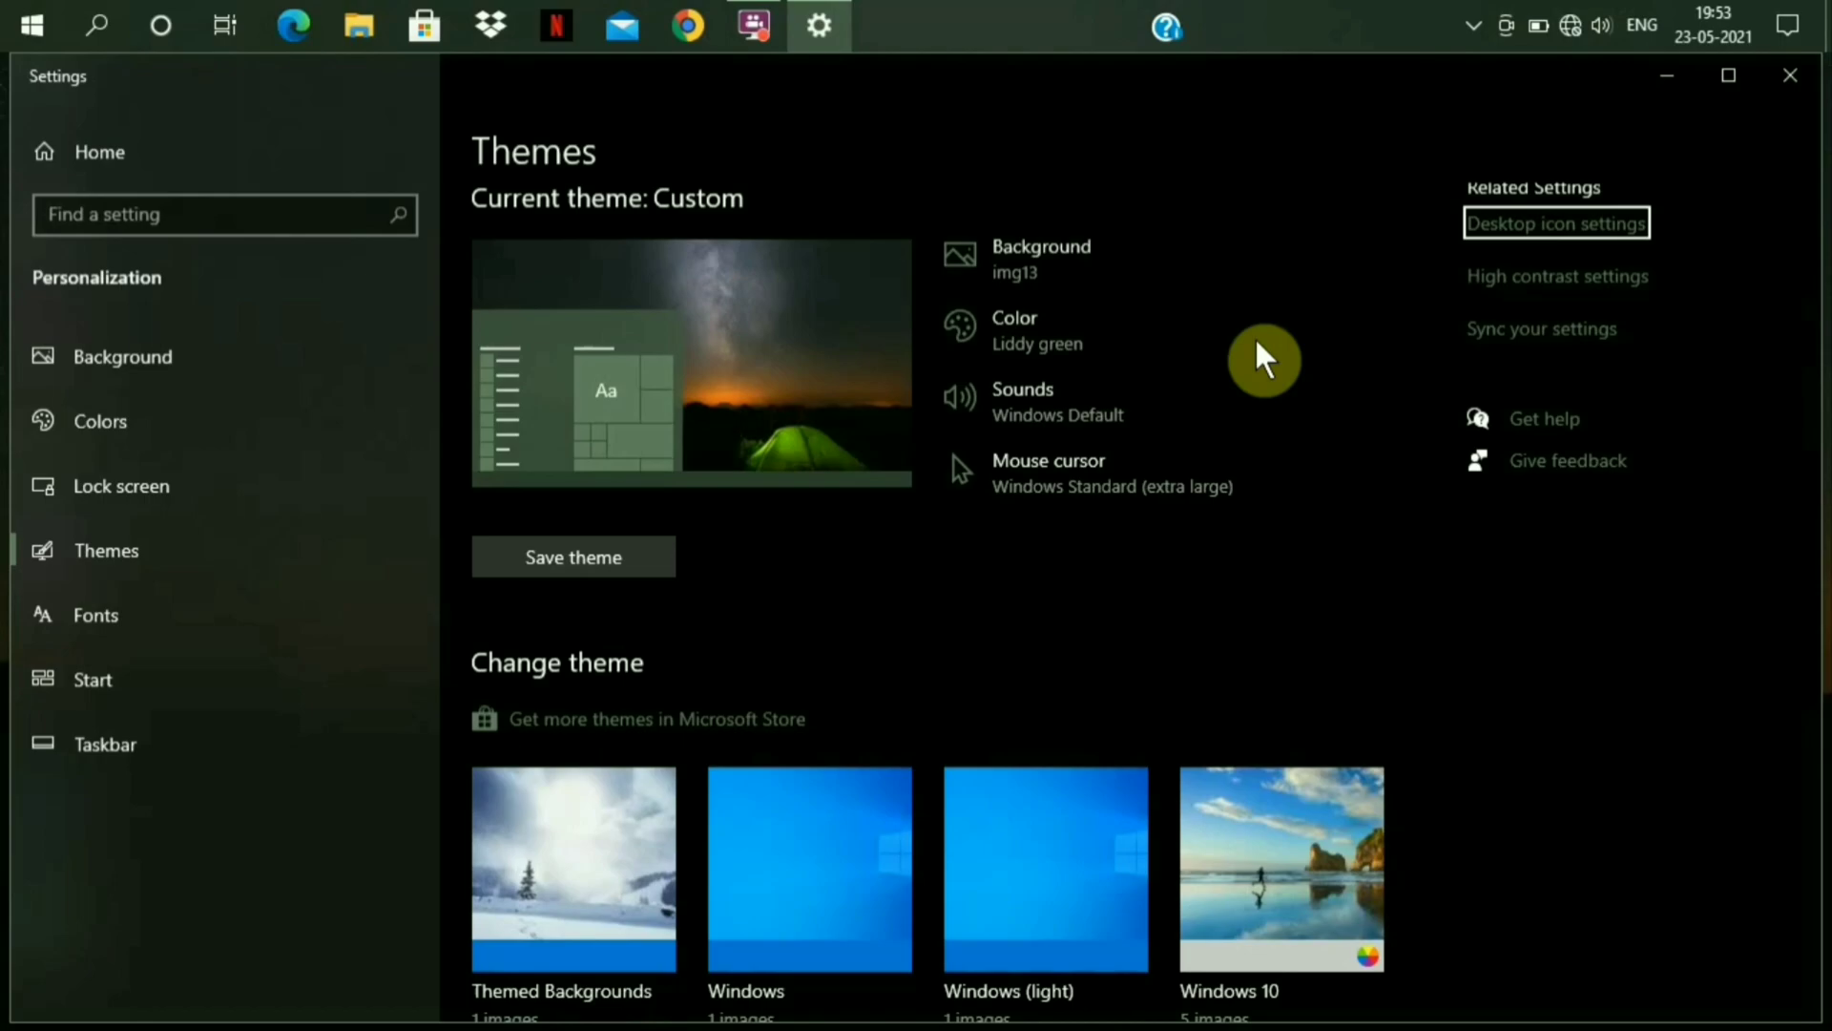
pyautogui.press('Return')
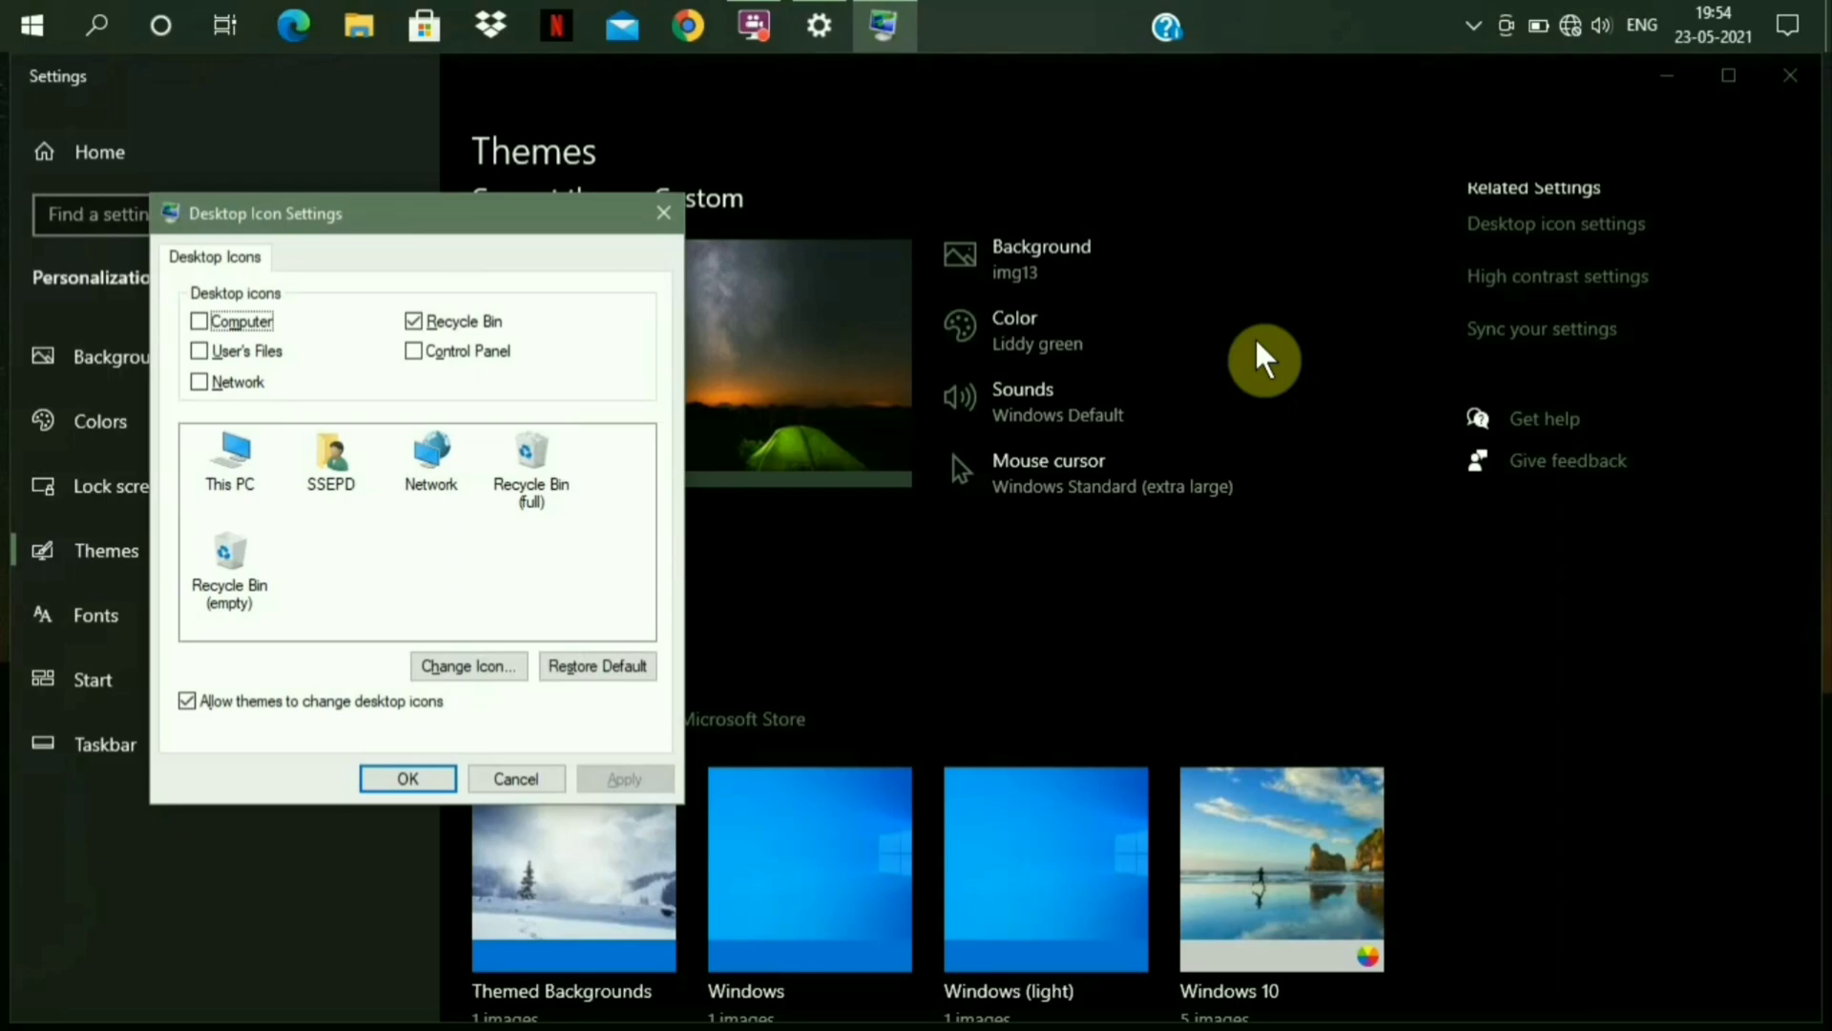
# Step: Minimize the Settings window to show the desktop behind Desktop Icon Settings and enable the Computer desktop icon
pyautogui.press('super+d')
pyautogui.rightClick(1320, 321)
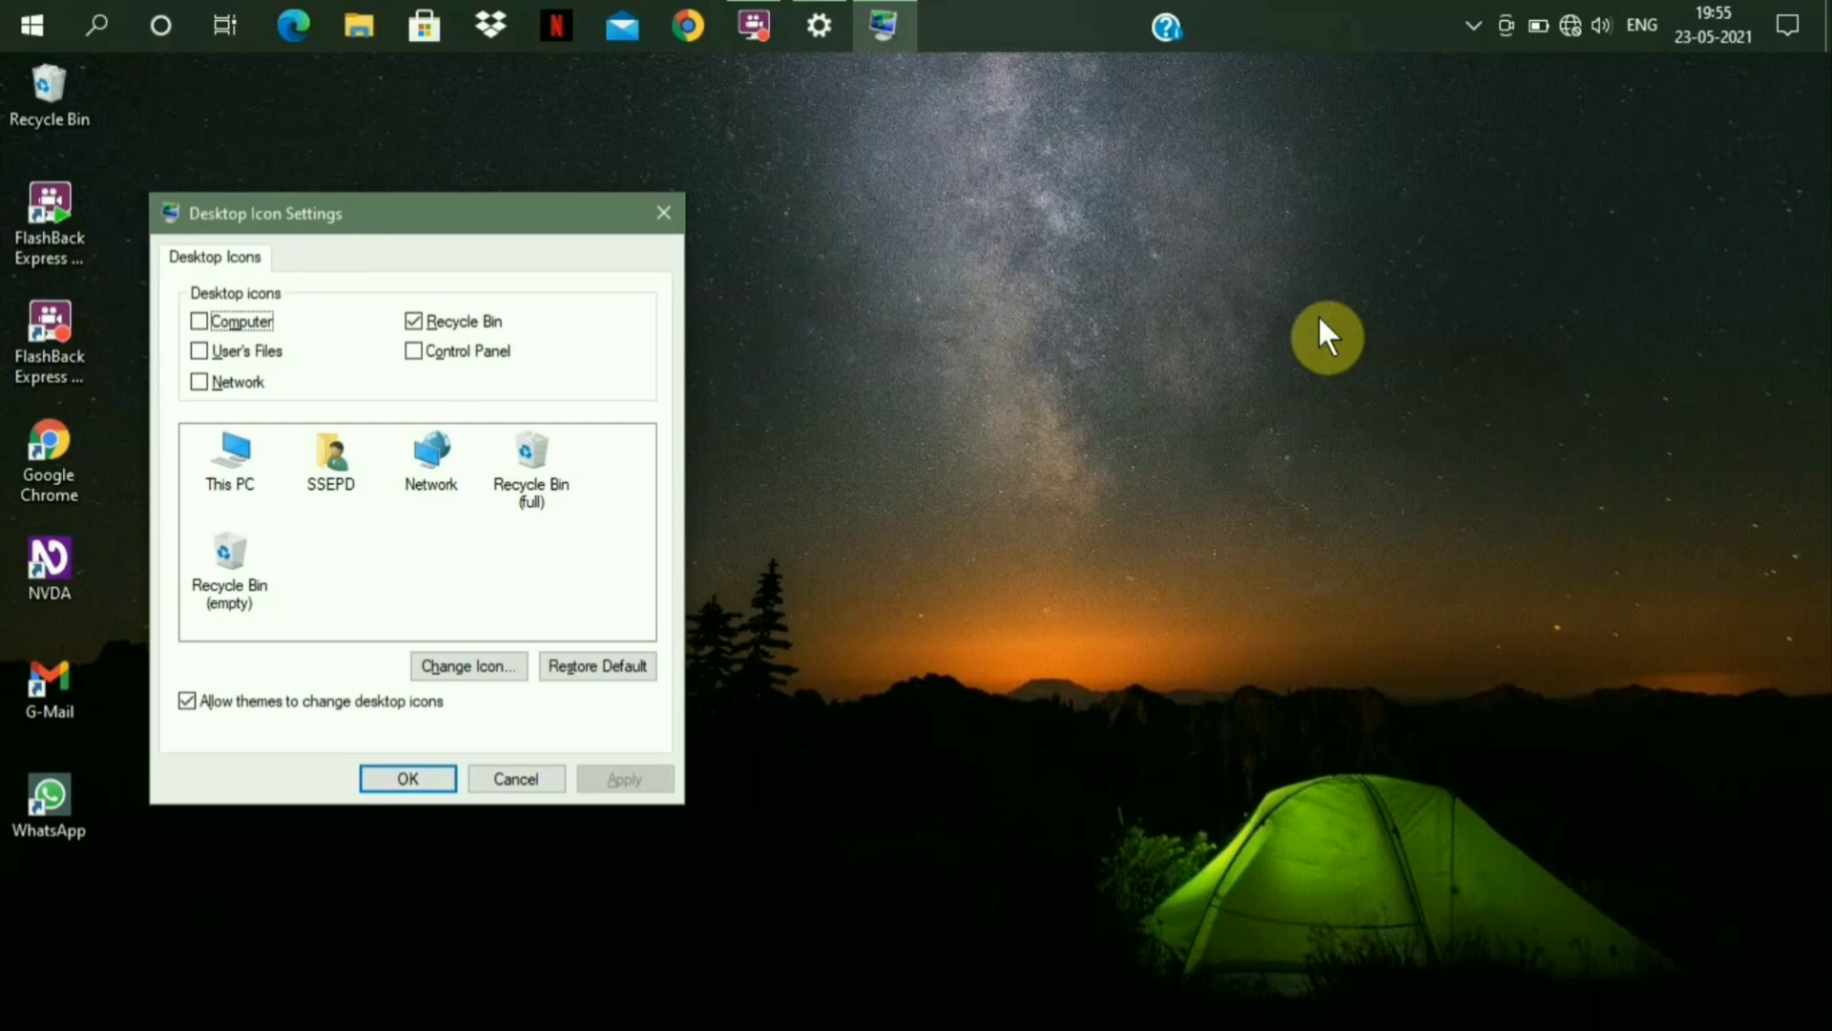
pyautogui.press('space')
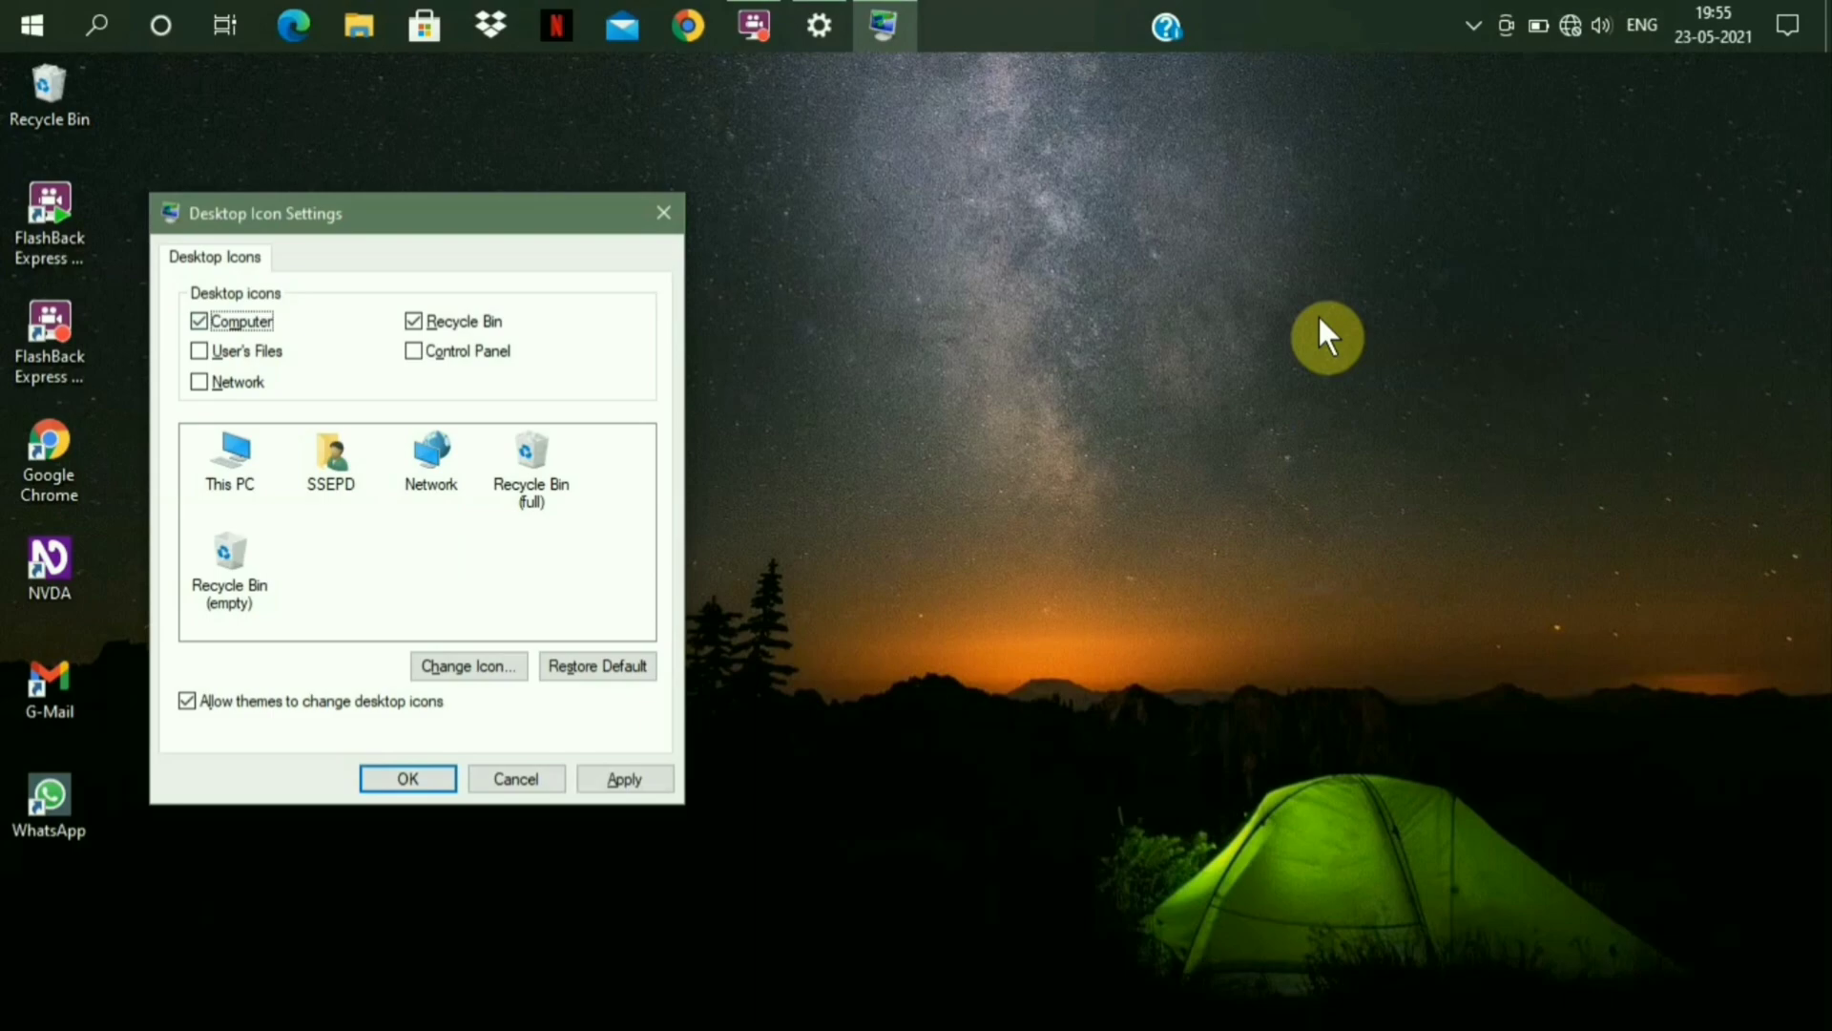
# Step: Look through the icon previews from This PC to Recycle Bin (full) and check the Computer option
pyautogui.press('Tab')
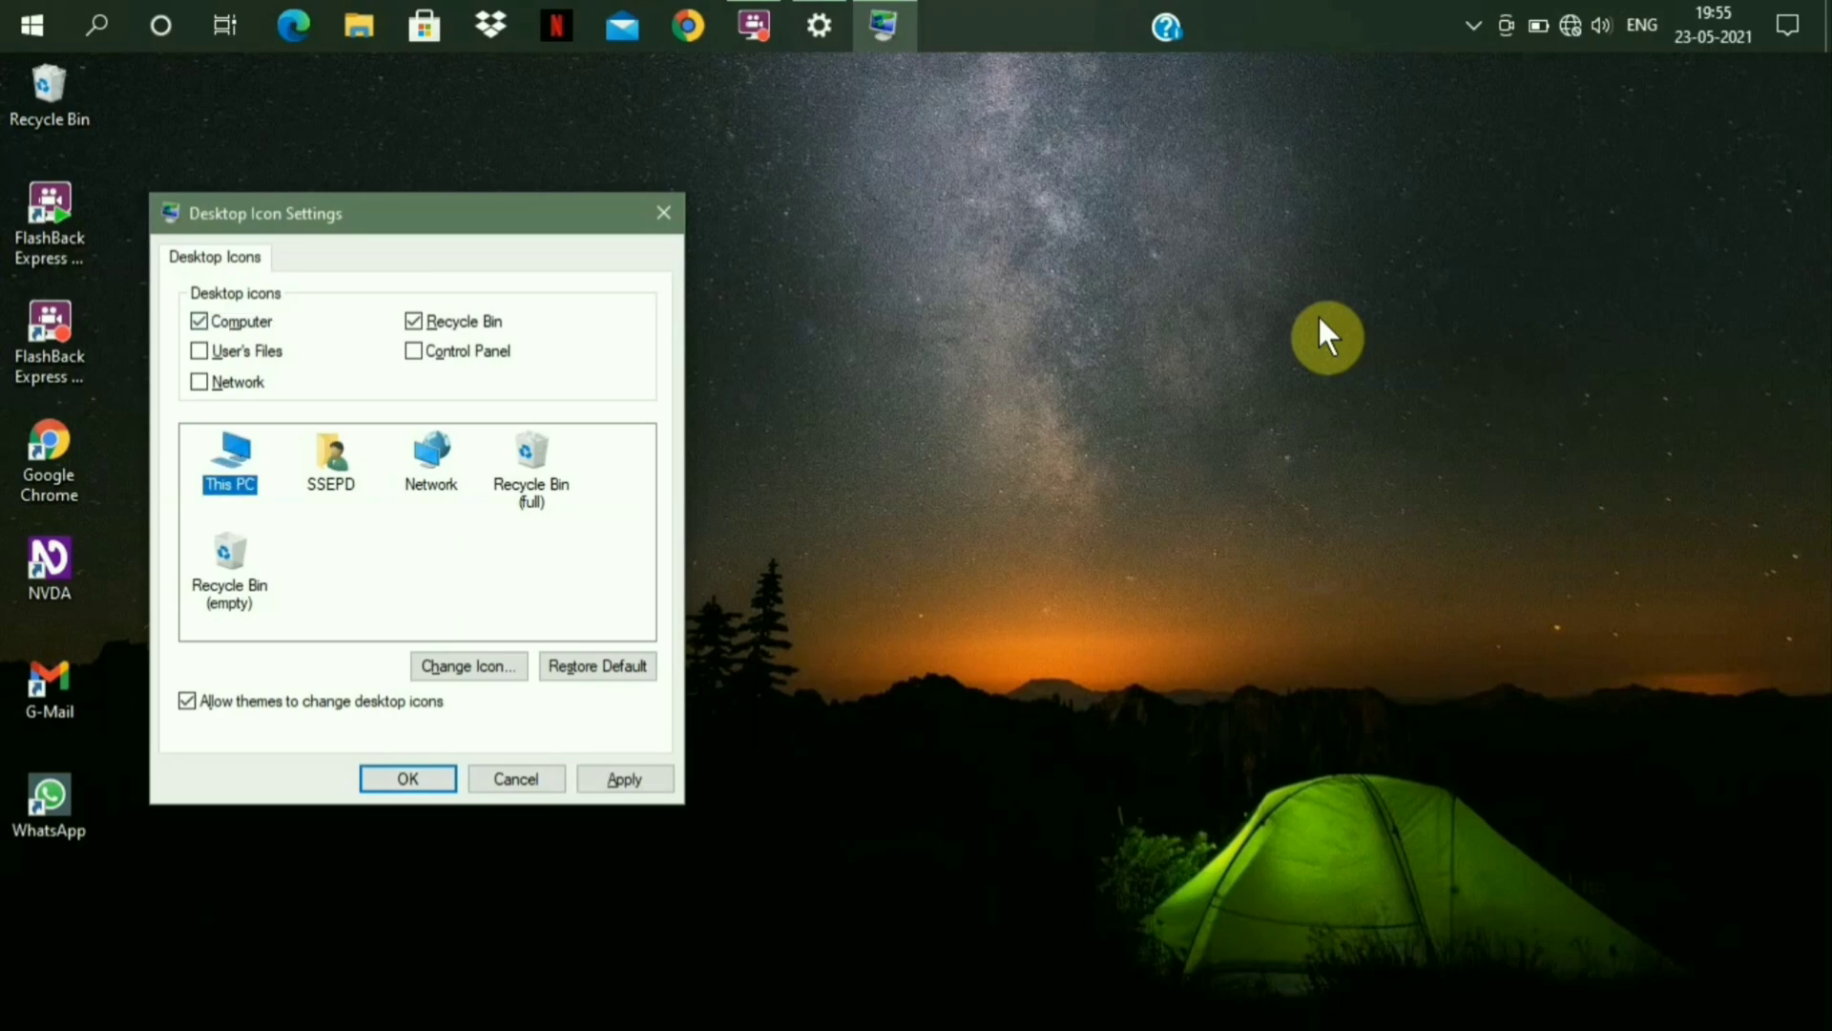
pyautogui.press('Right')
pyautogui.press('Right')
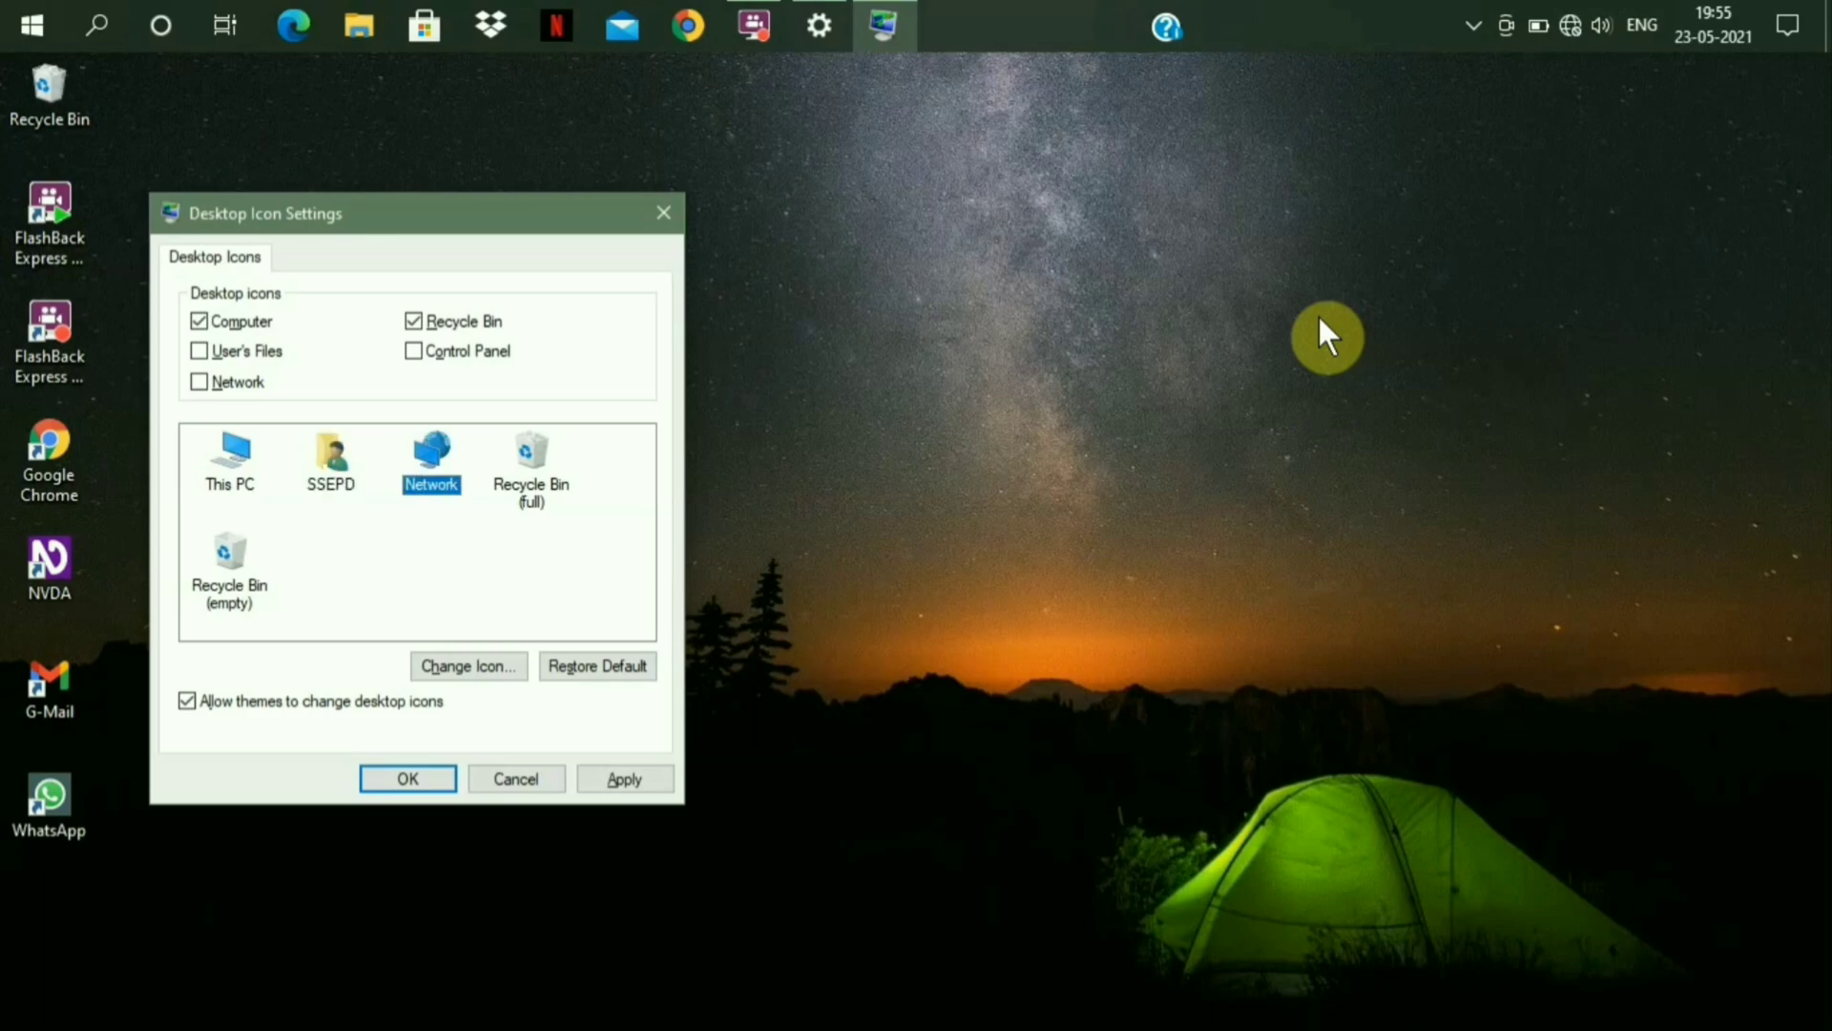
pyautogui.press('Right')
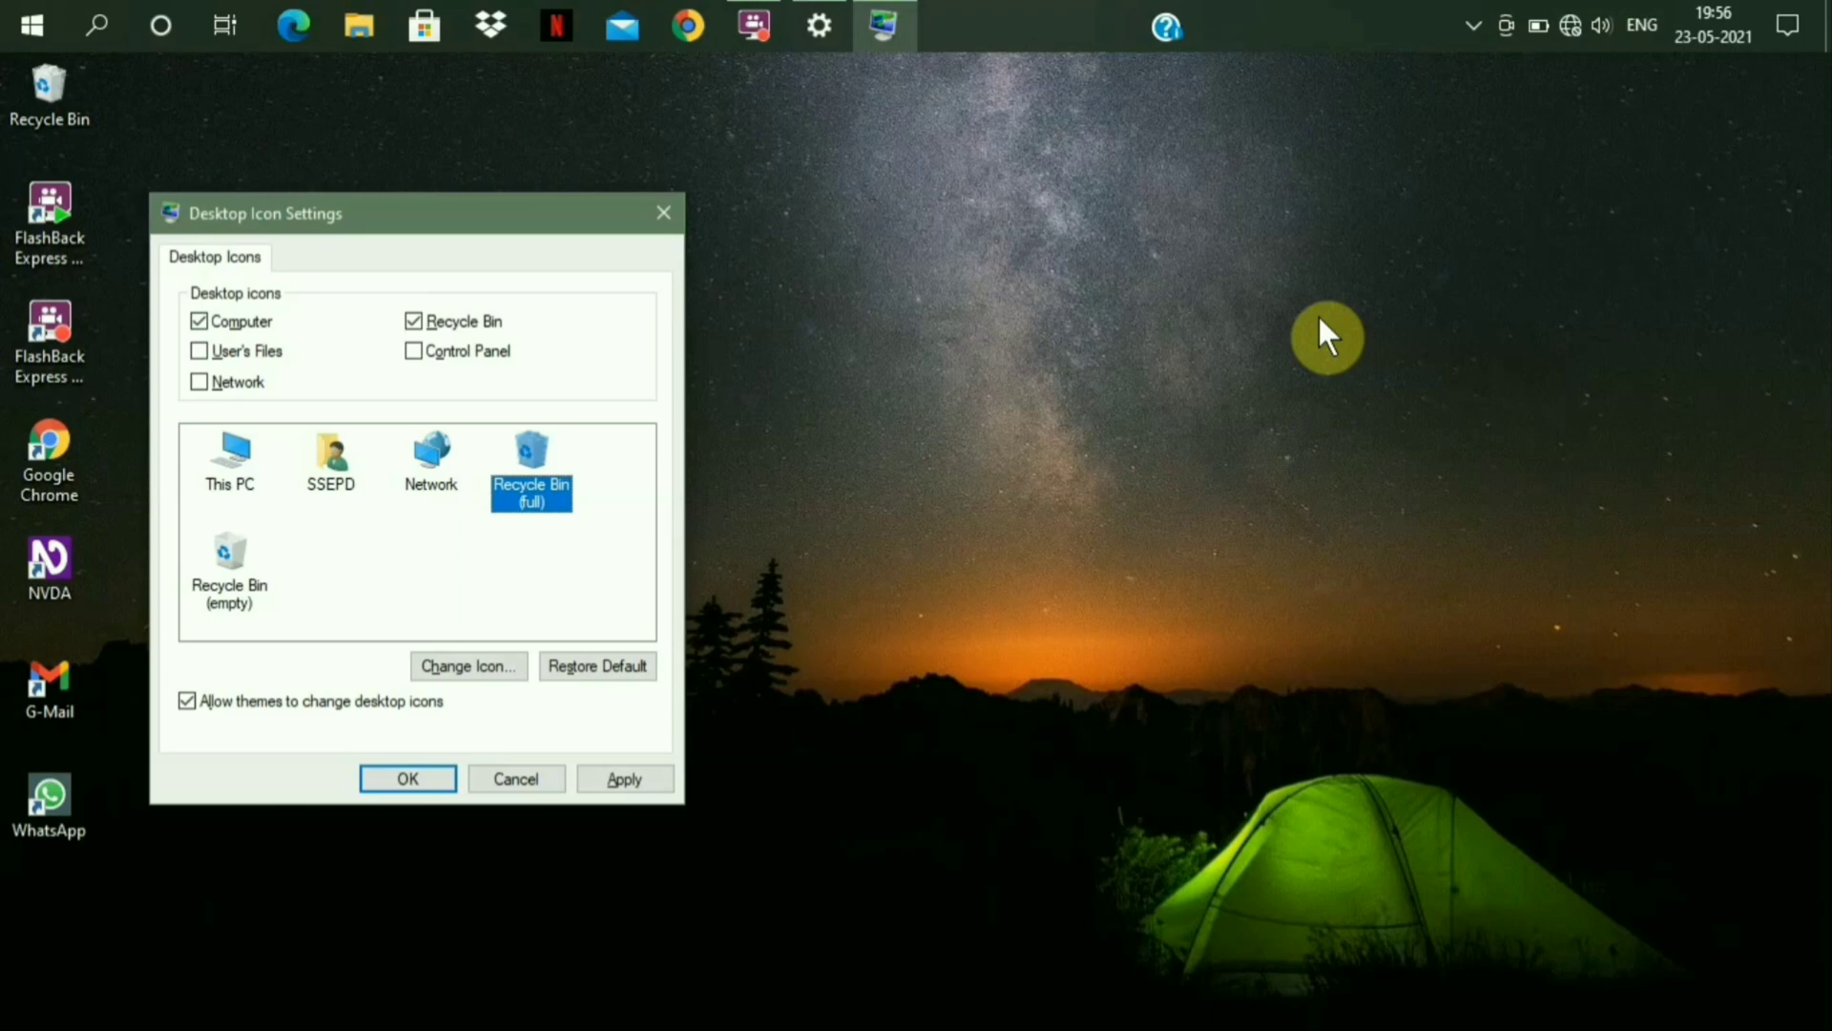
pyautogui.press('Tab')
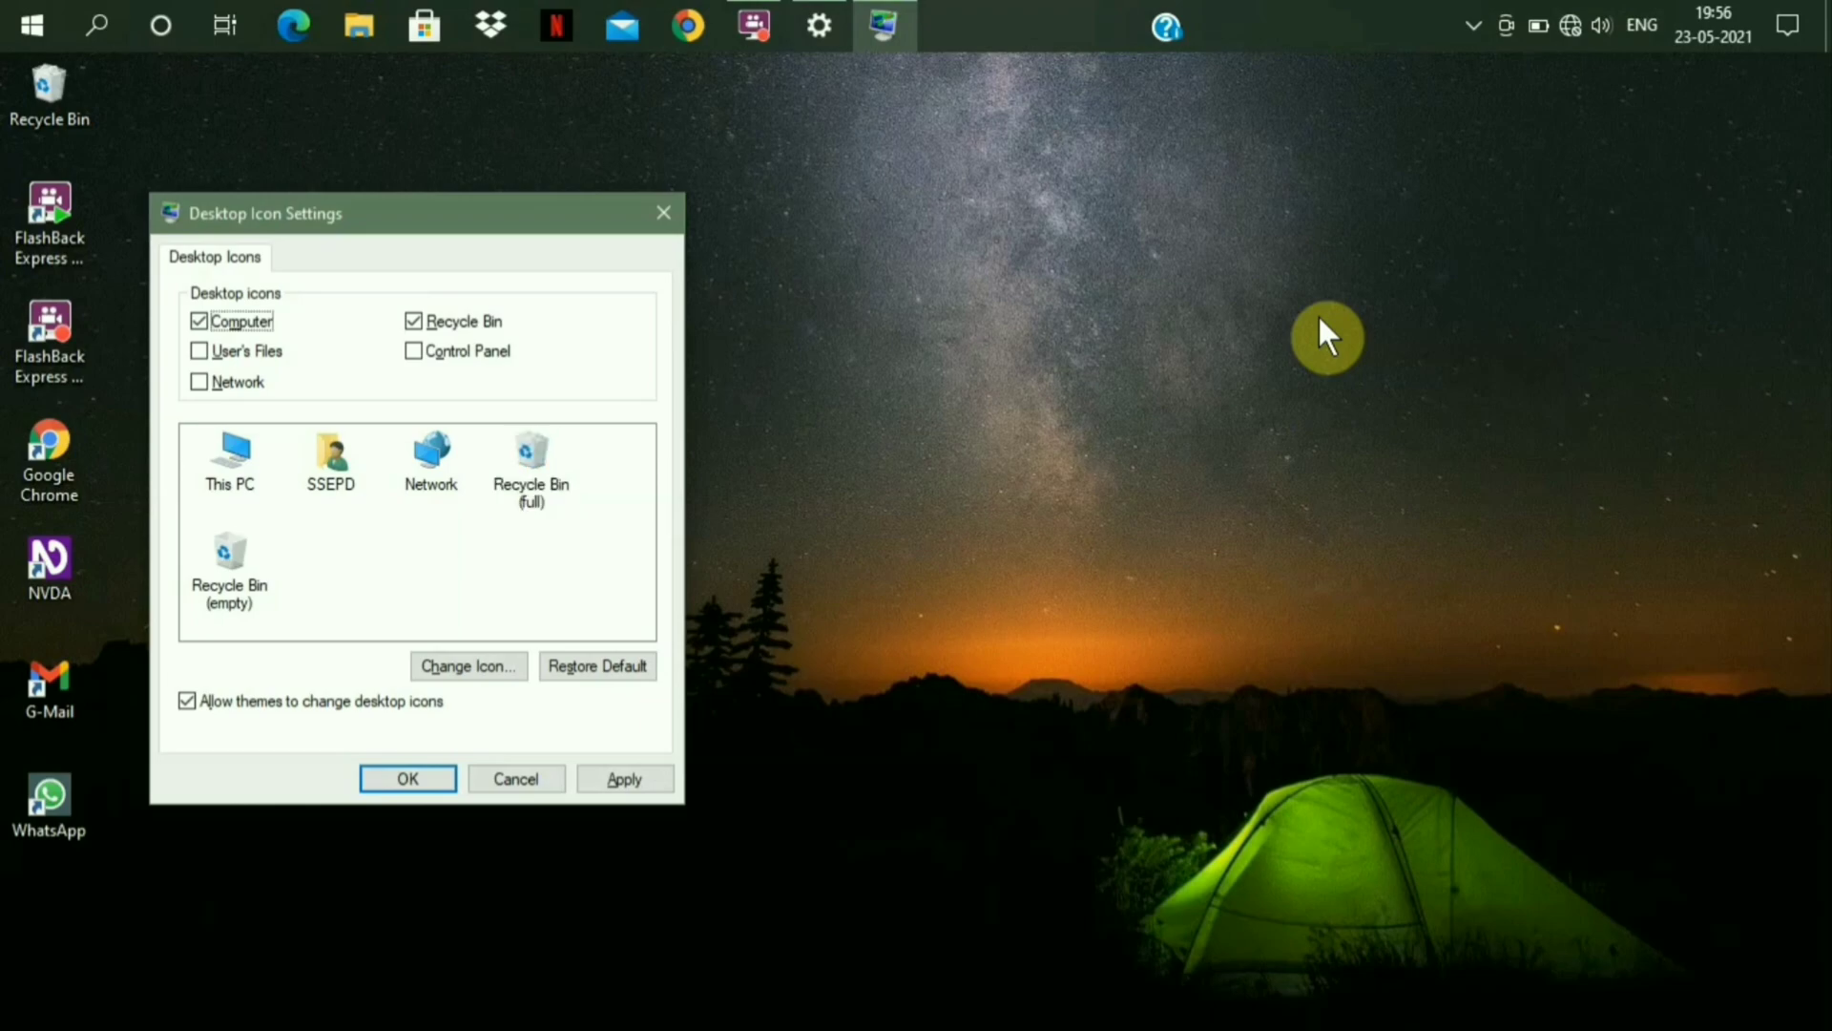
pyautogui.press('space')
pyautogui.press('space')
pyautogui.hotkey('shift', 'Tab')
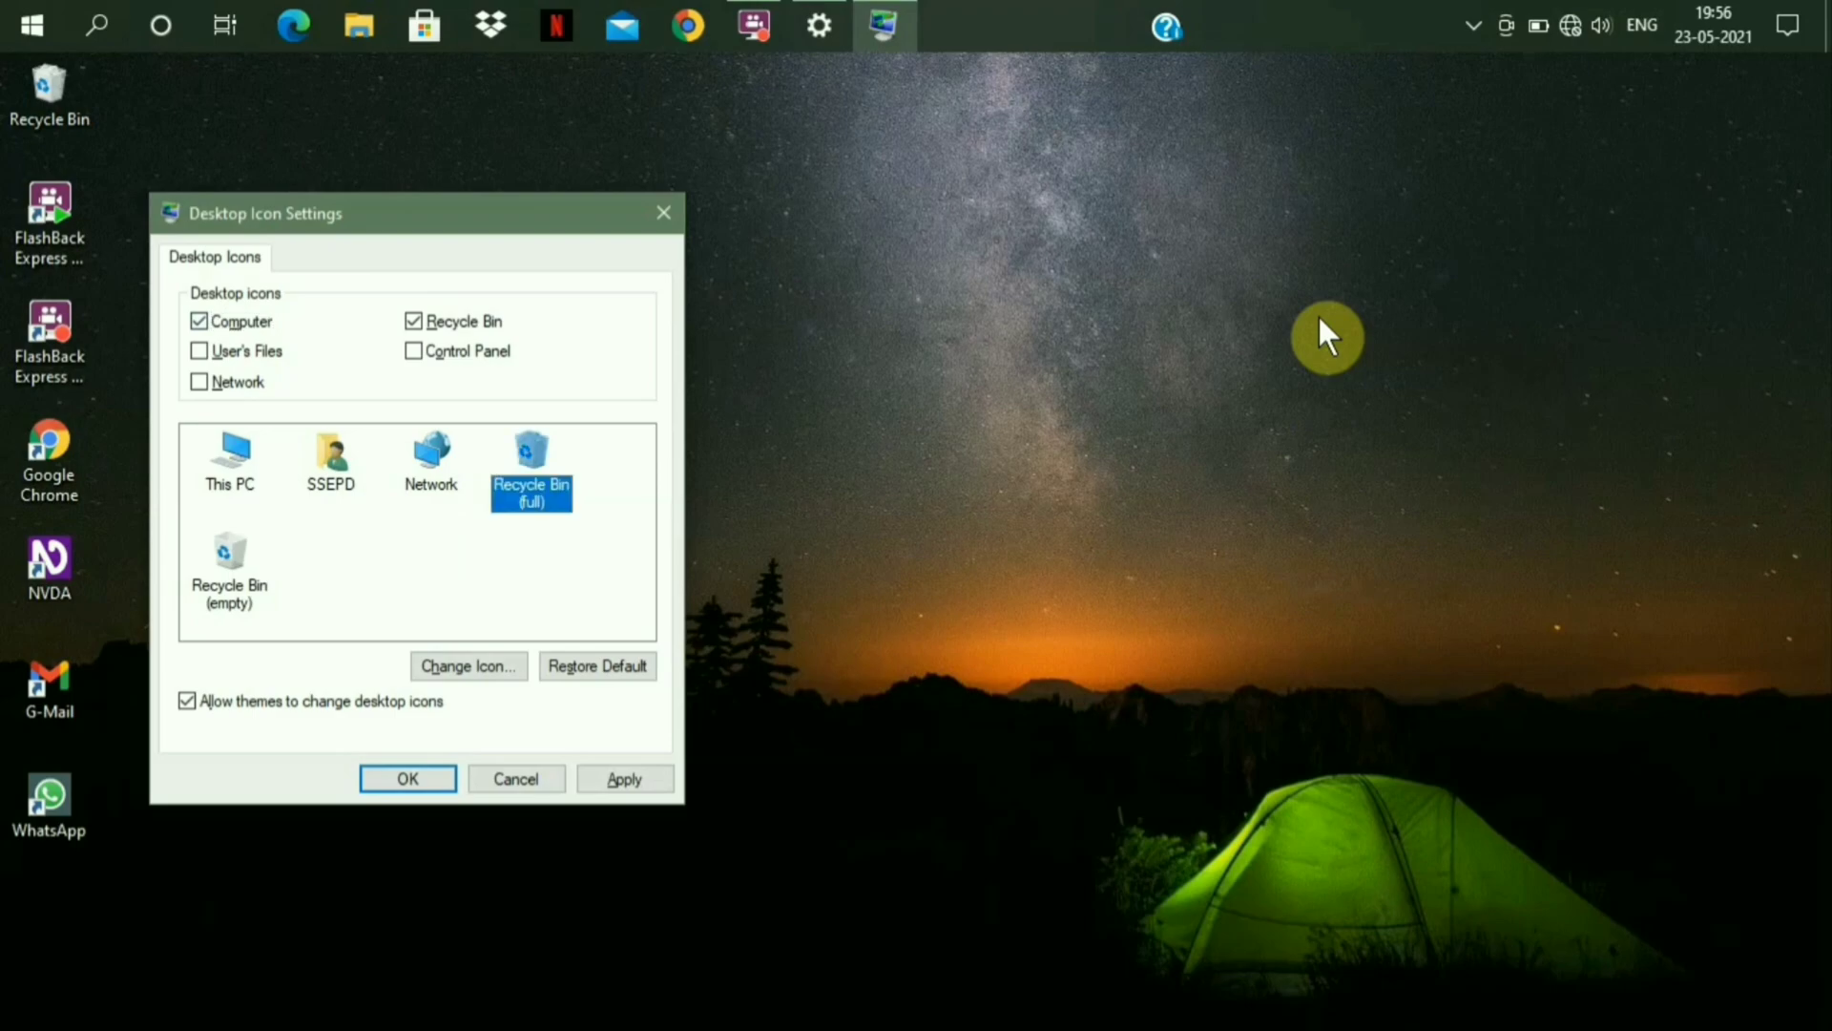
# Step: Apply the desktop icon selection to put the This PC icon back on the desktop
pyautogui.press('Tab')
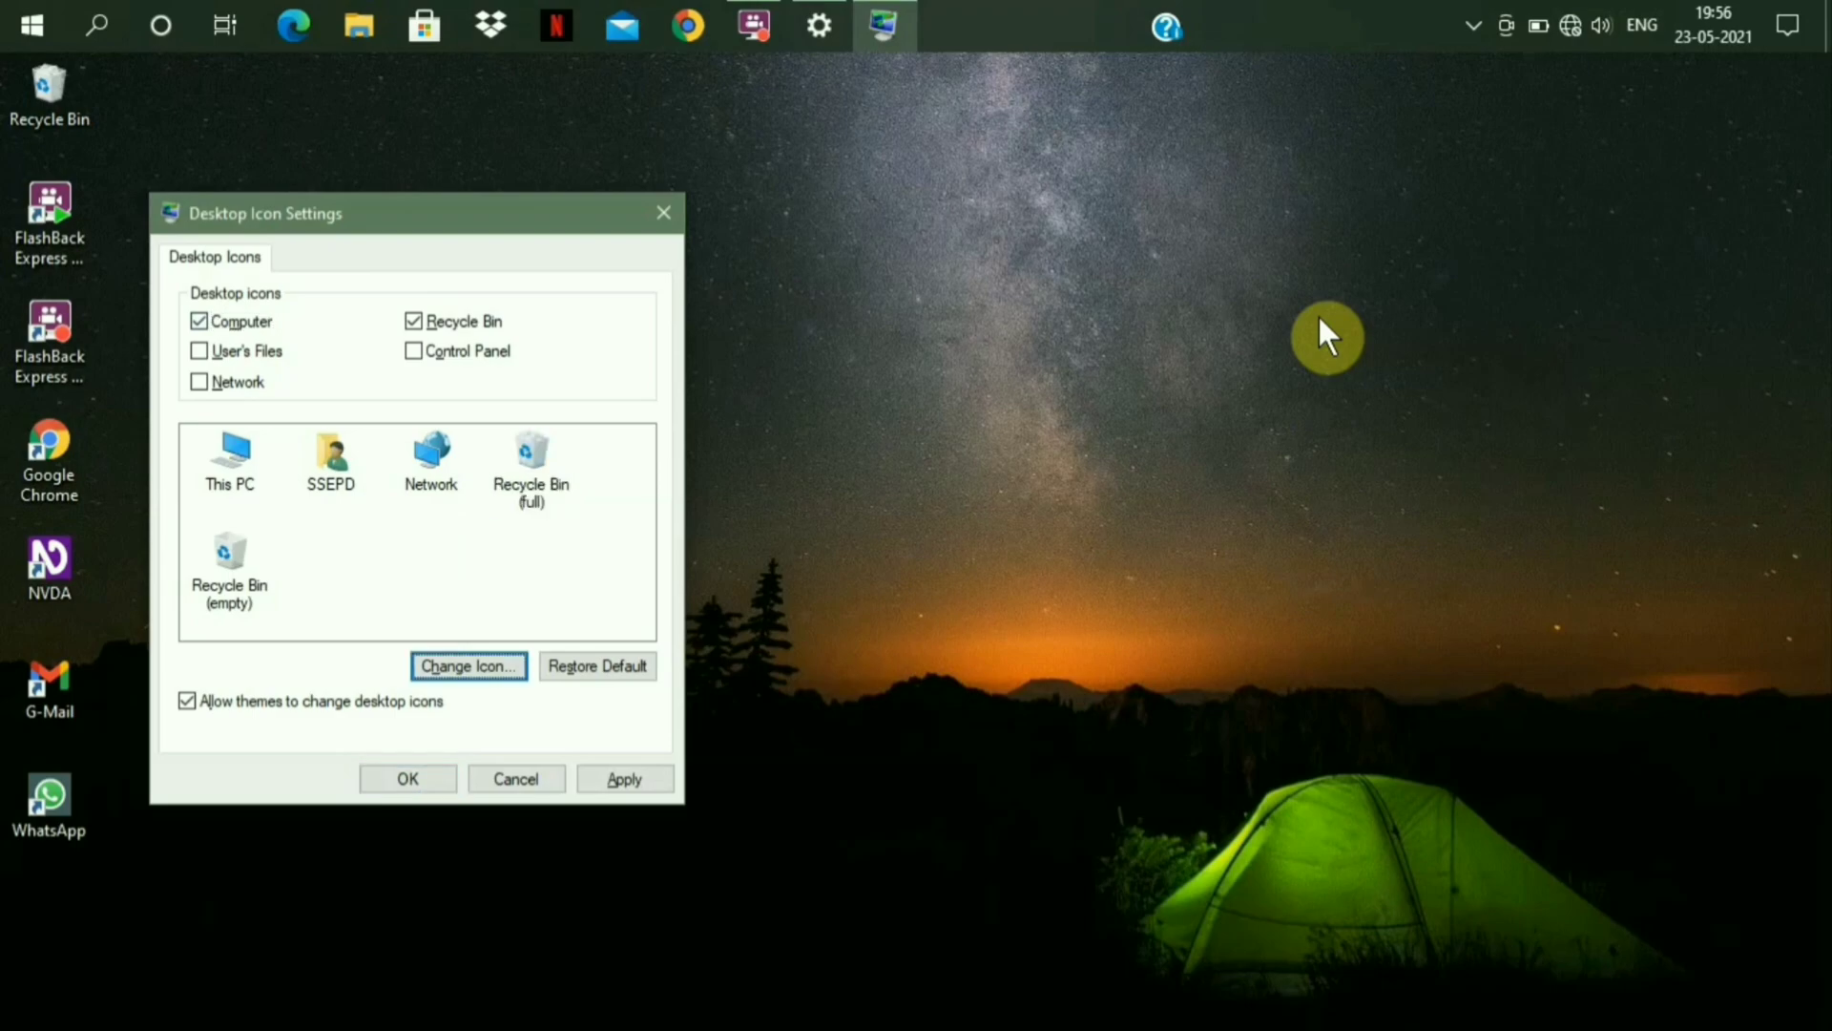
pyautogui.press('Tab')
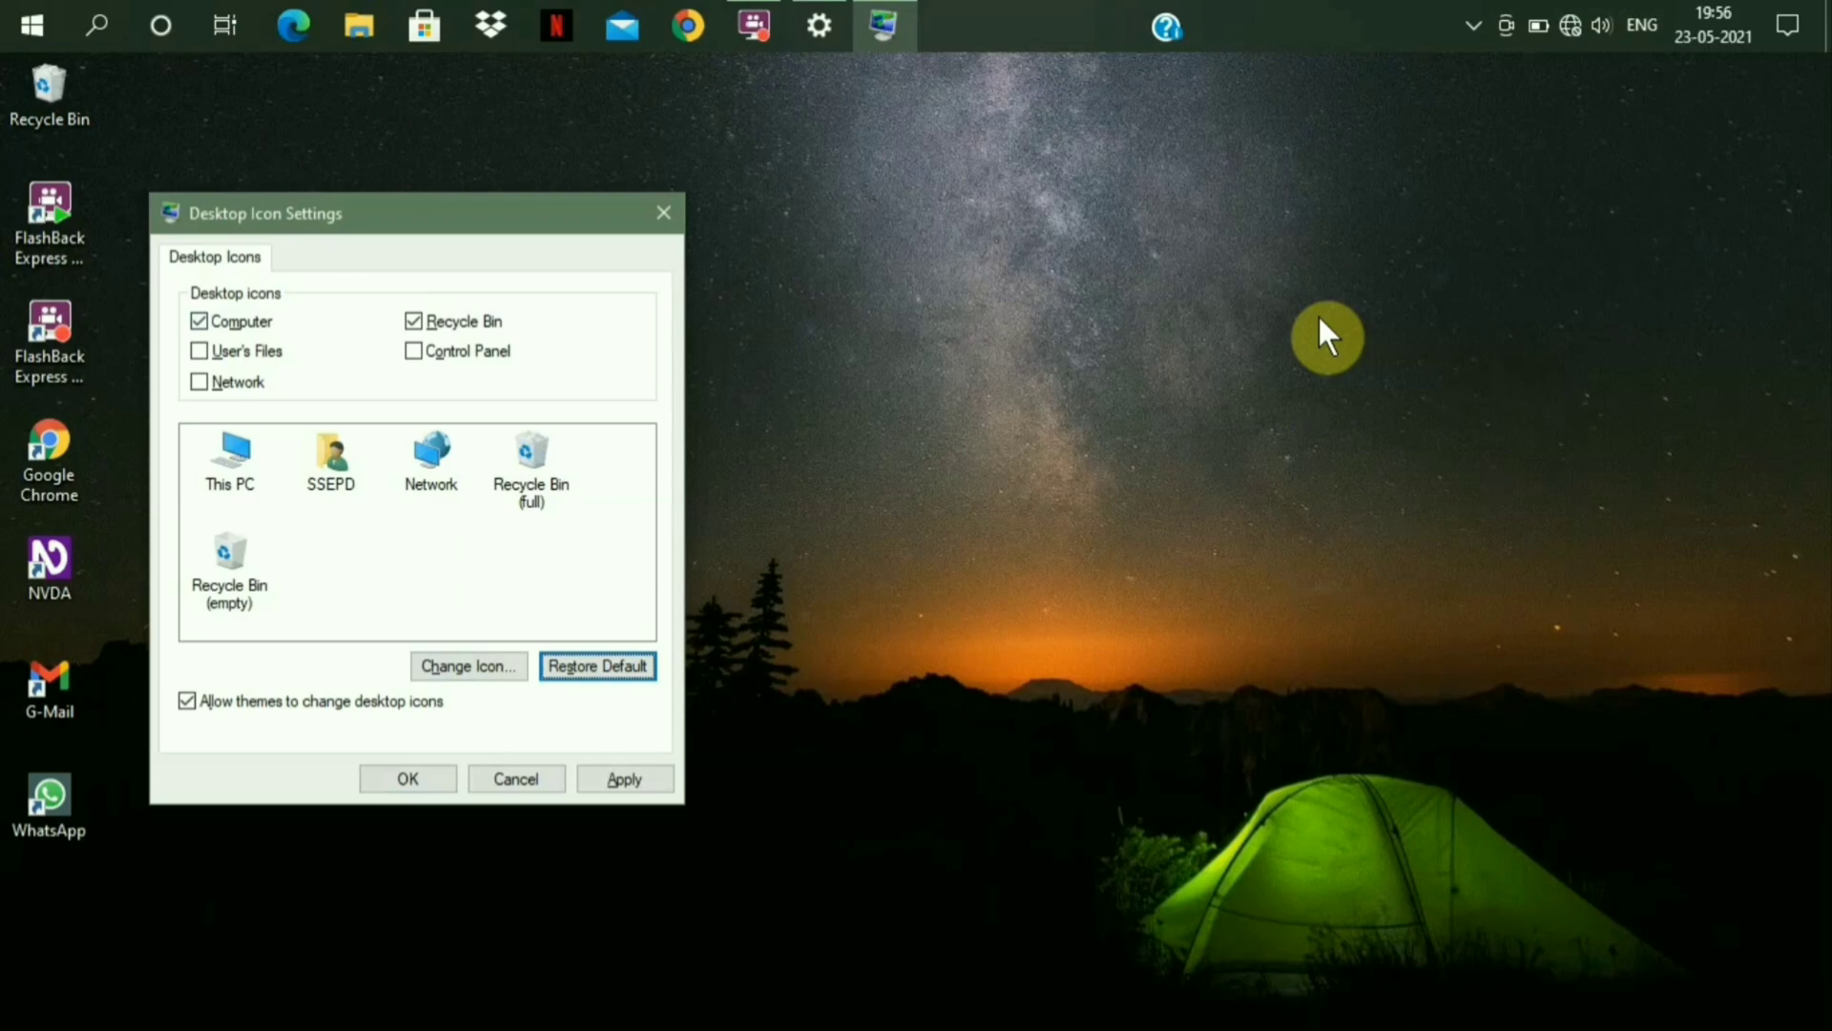
pyautogui.press('Tab')
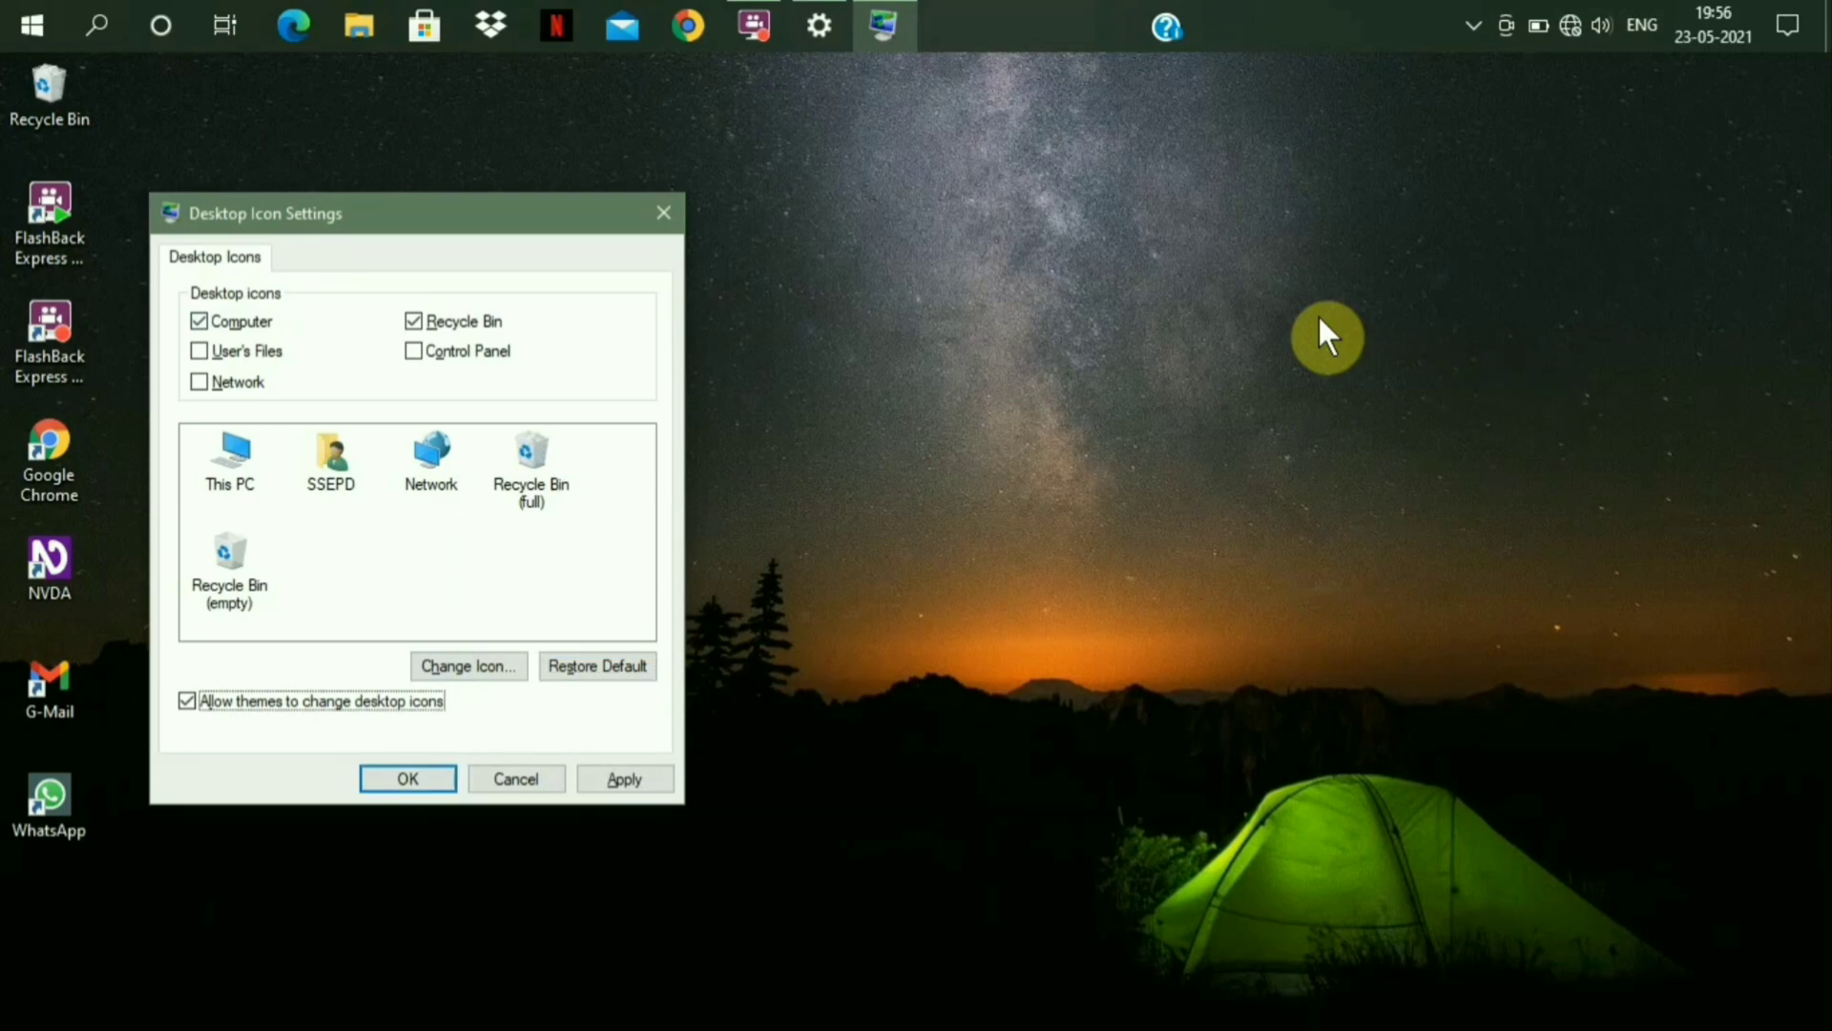
pyautogui.press('Tab')
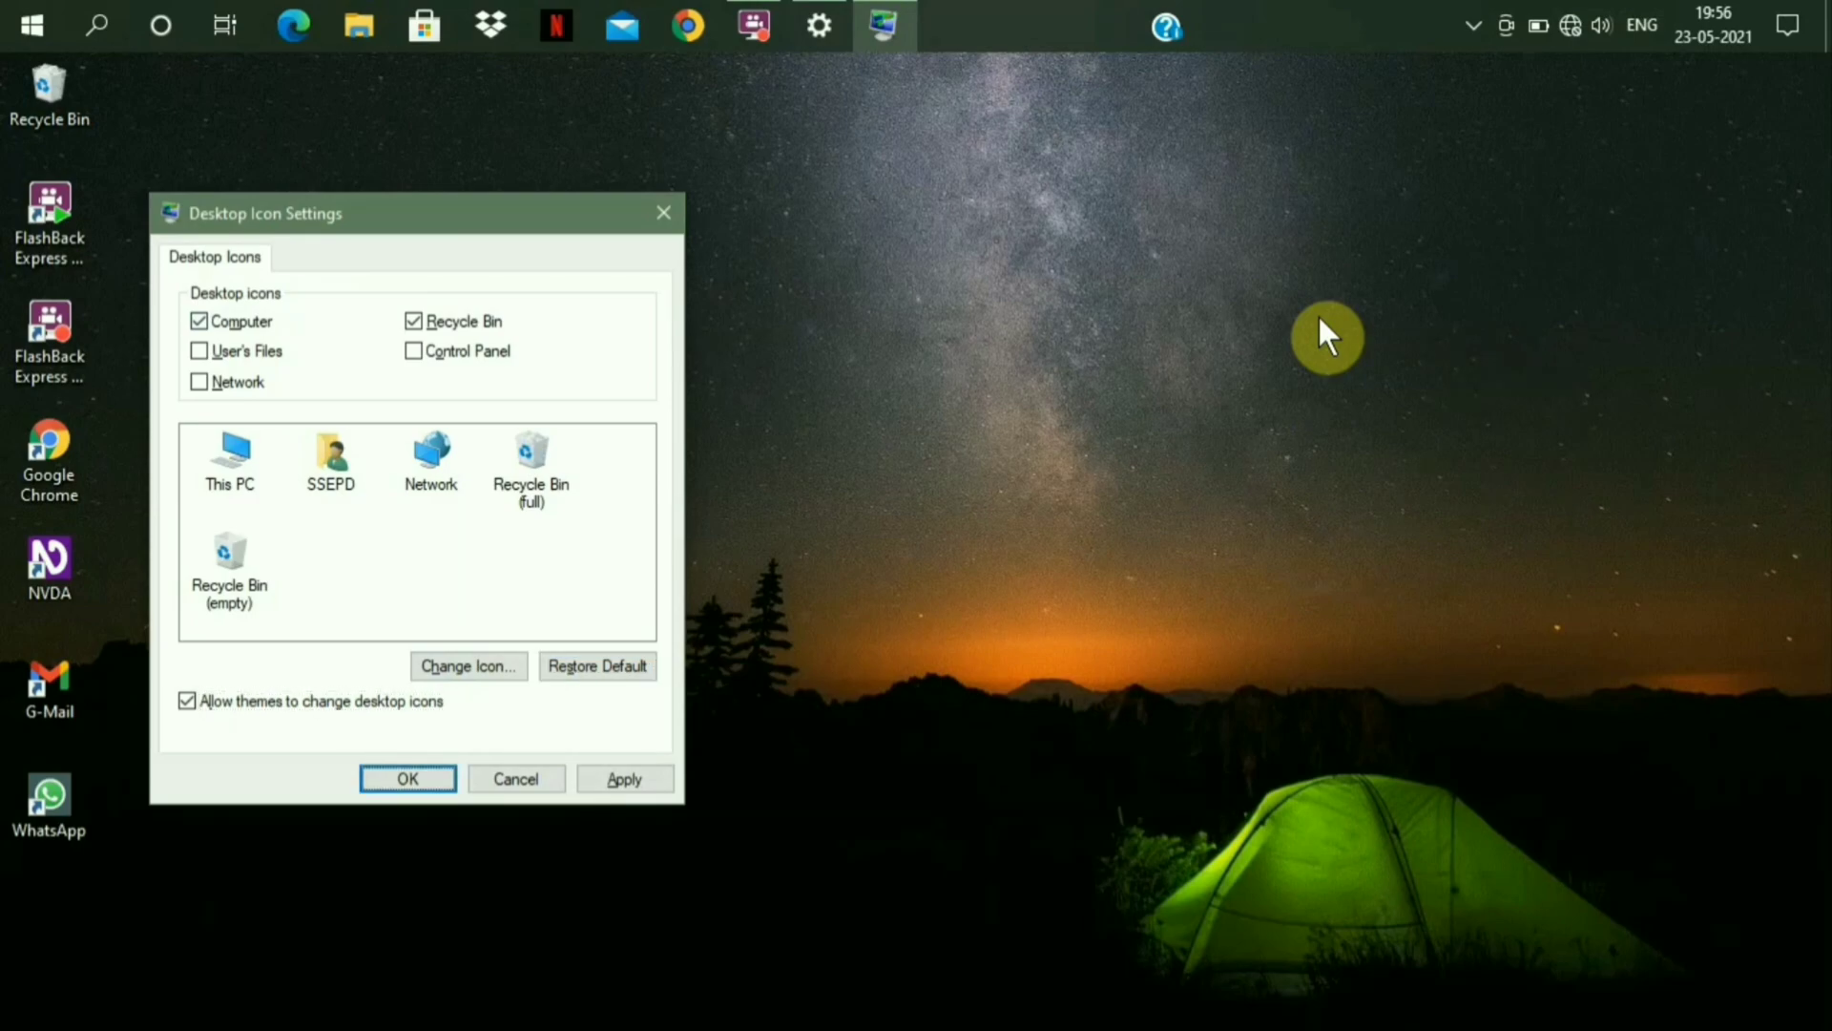
pyautogui.press('Tab')
pyautogui.press('Tab')
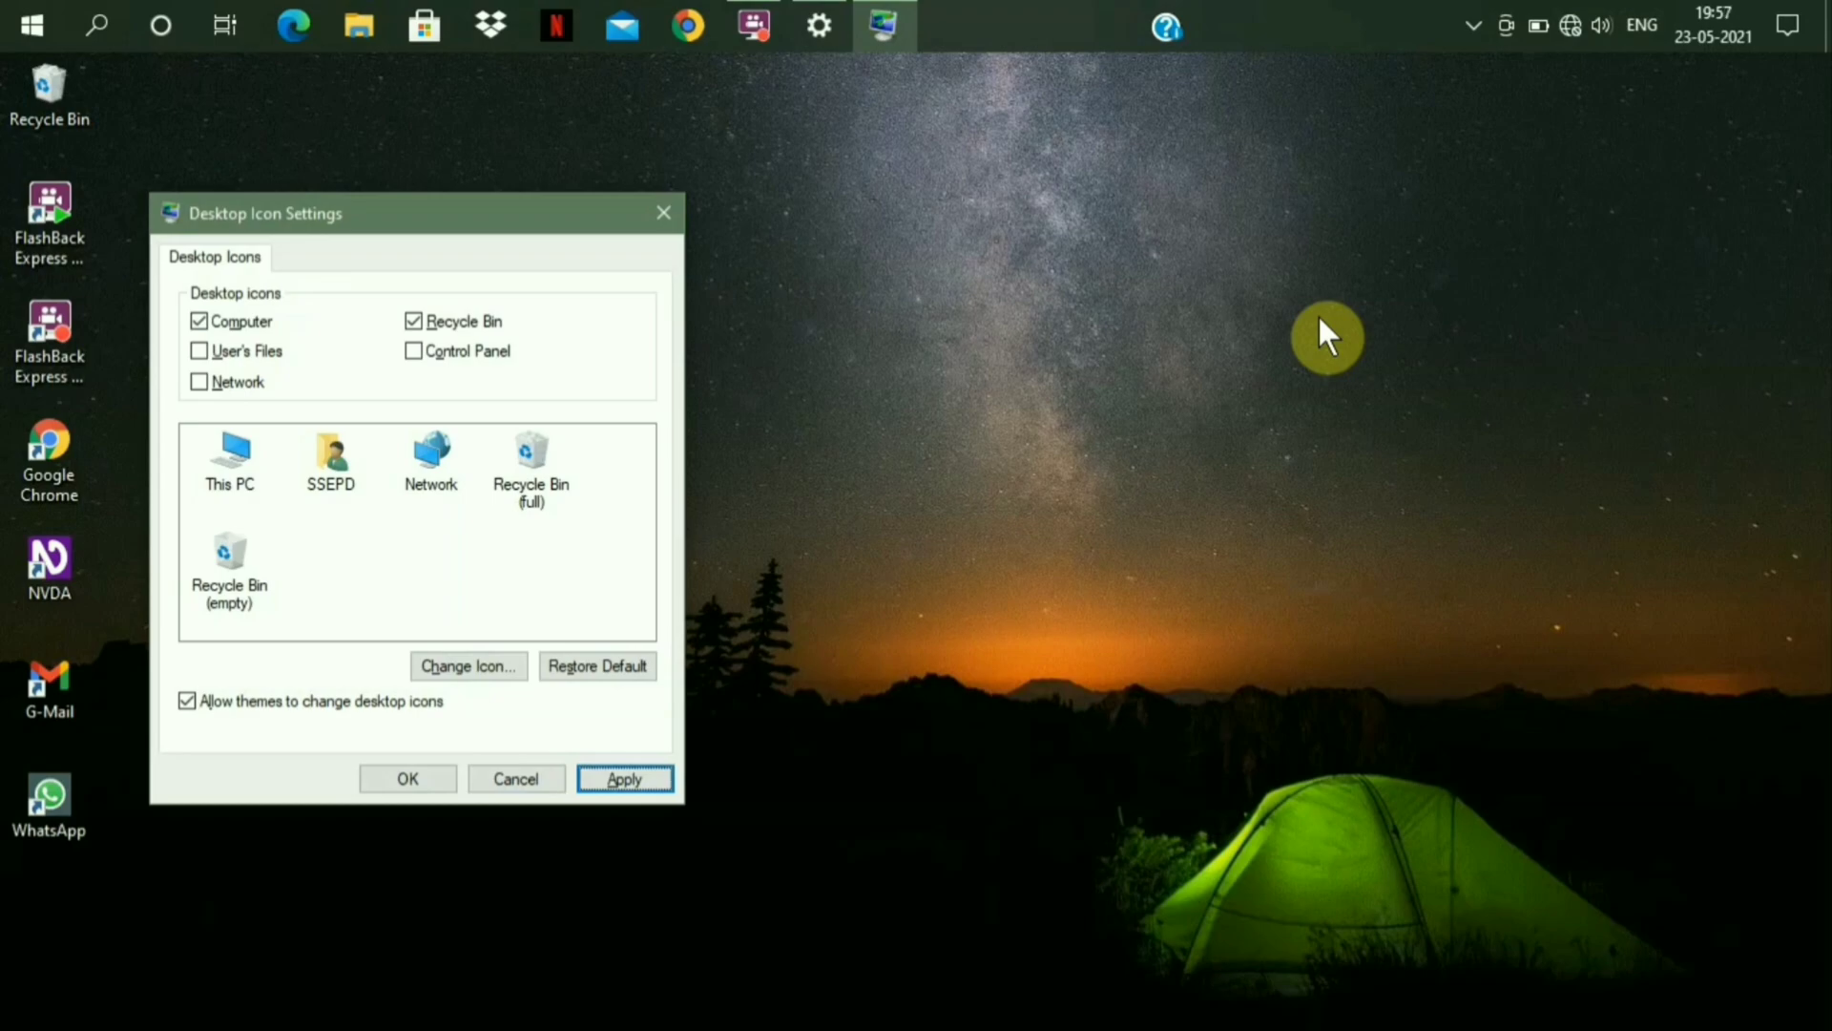
pyautogui.press('Return')
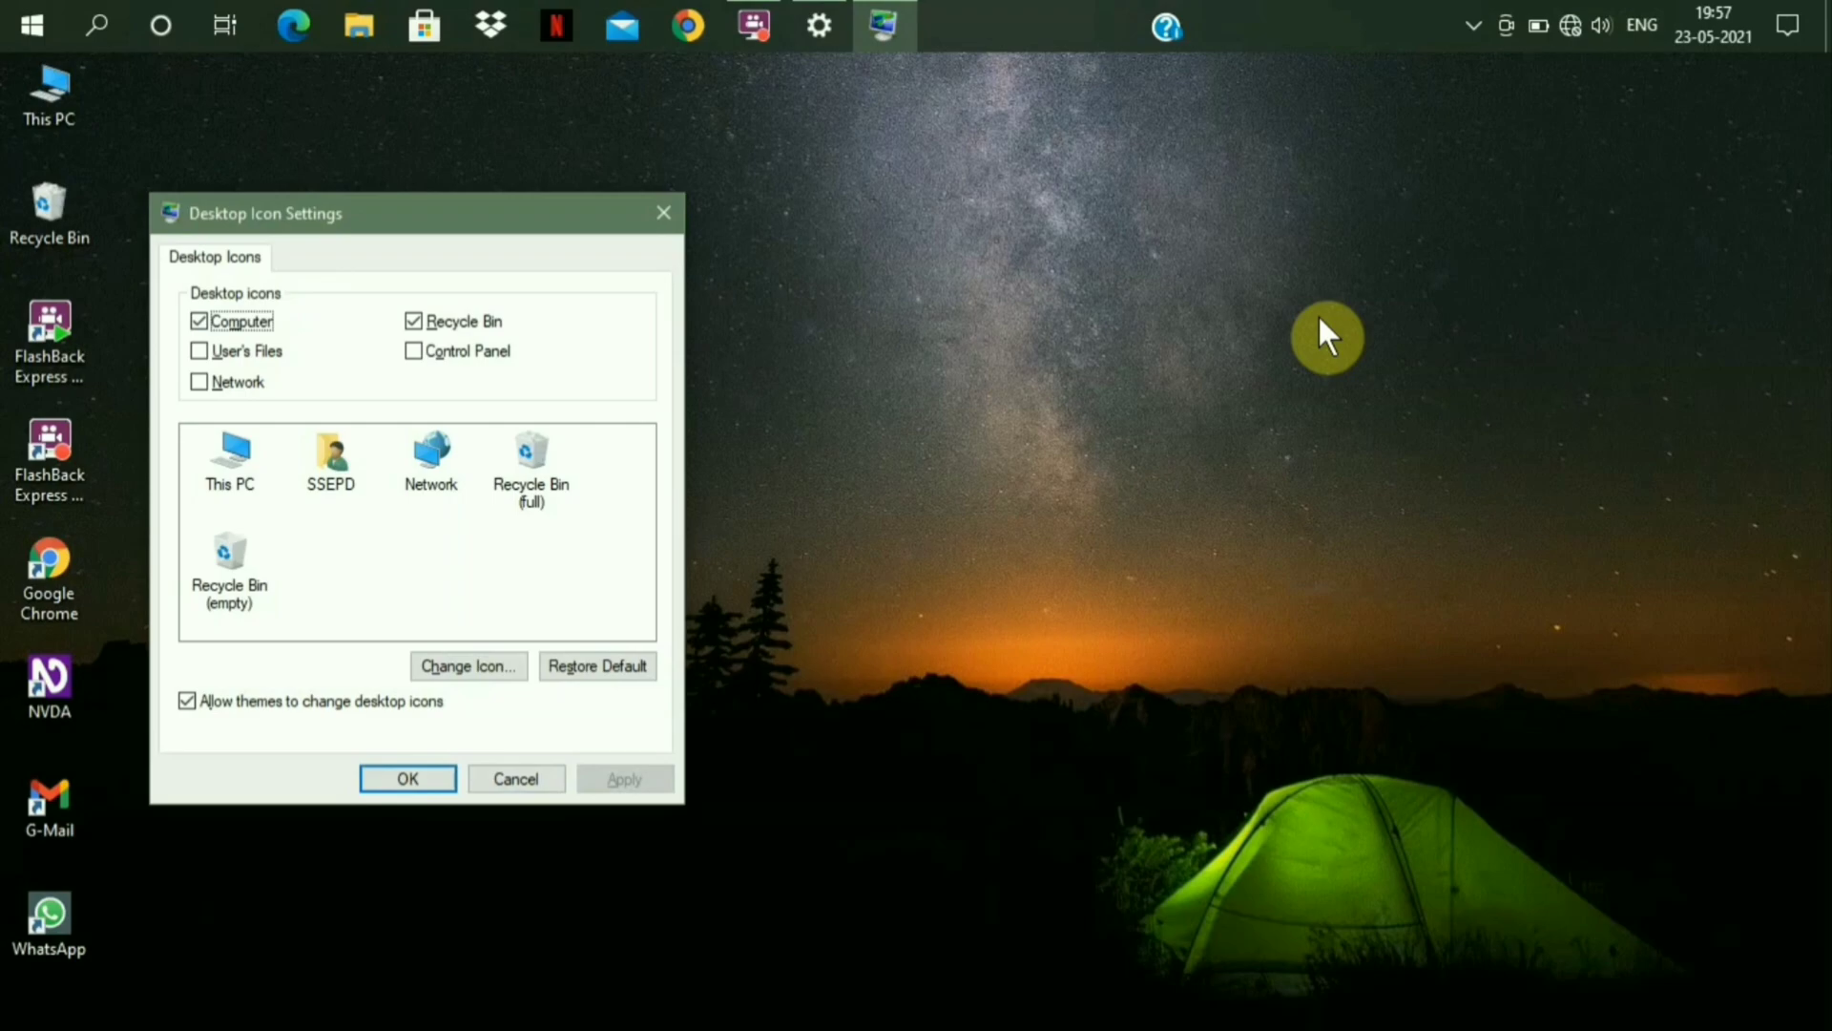
# Step: Accept and close Desktop Icon Settings, and select the restored This PC icon on the desktop
pyautogui.press('Tab')
pyautogui.press('Tab')
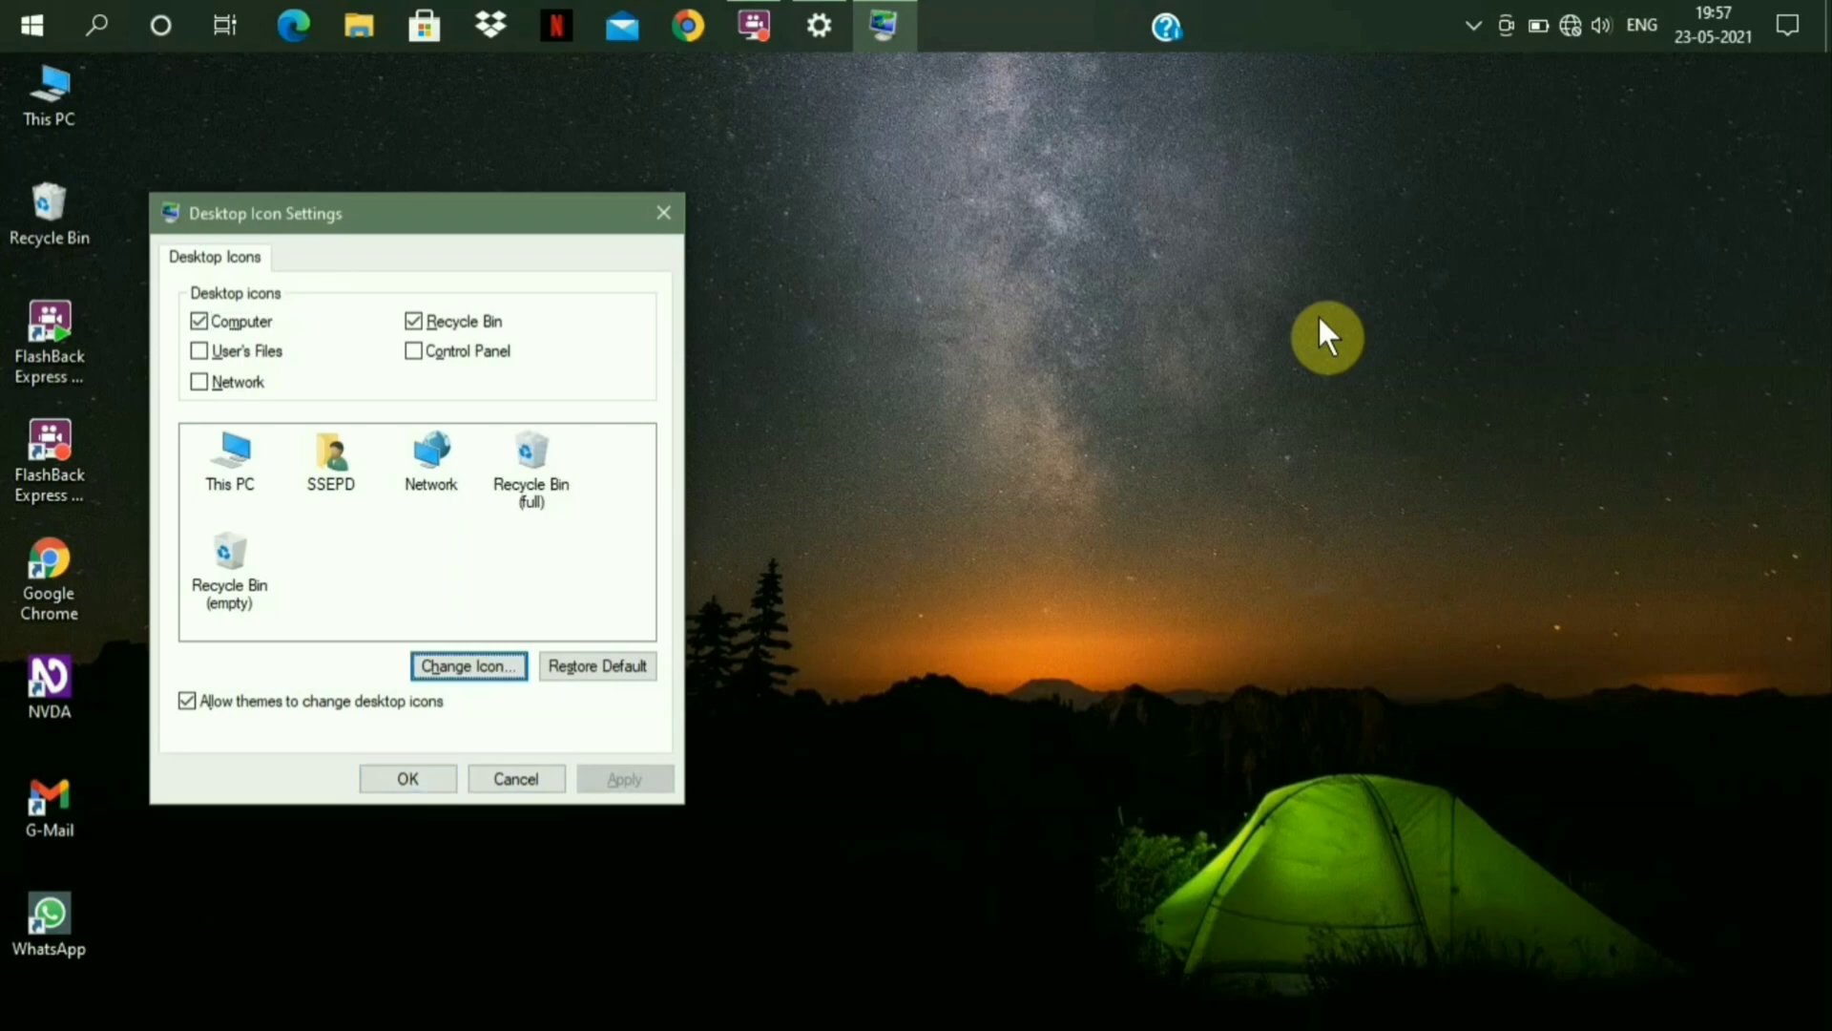
pyautogui.press('Tab')
pyautogui.press('Tab')
pyautogui.press('Tab')
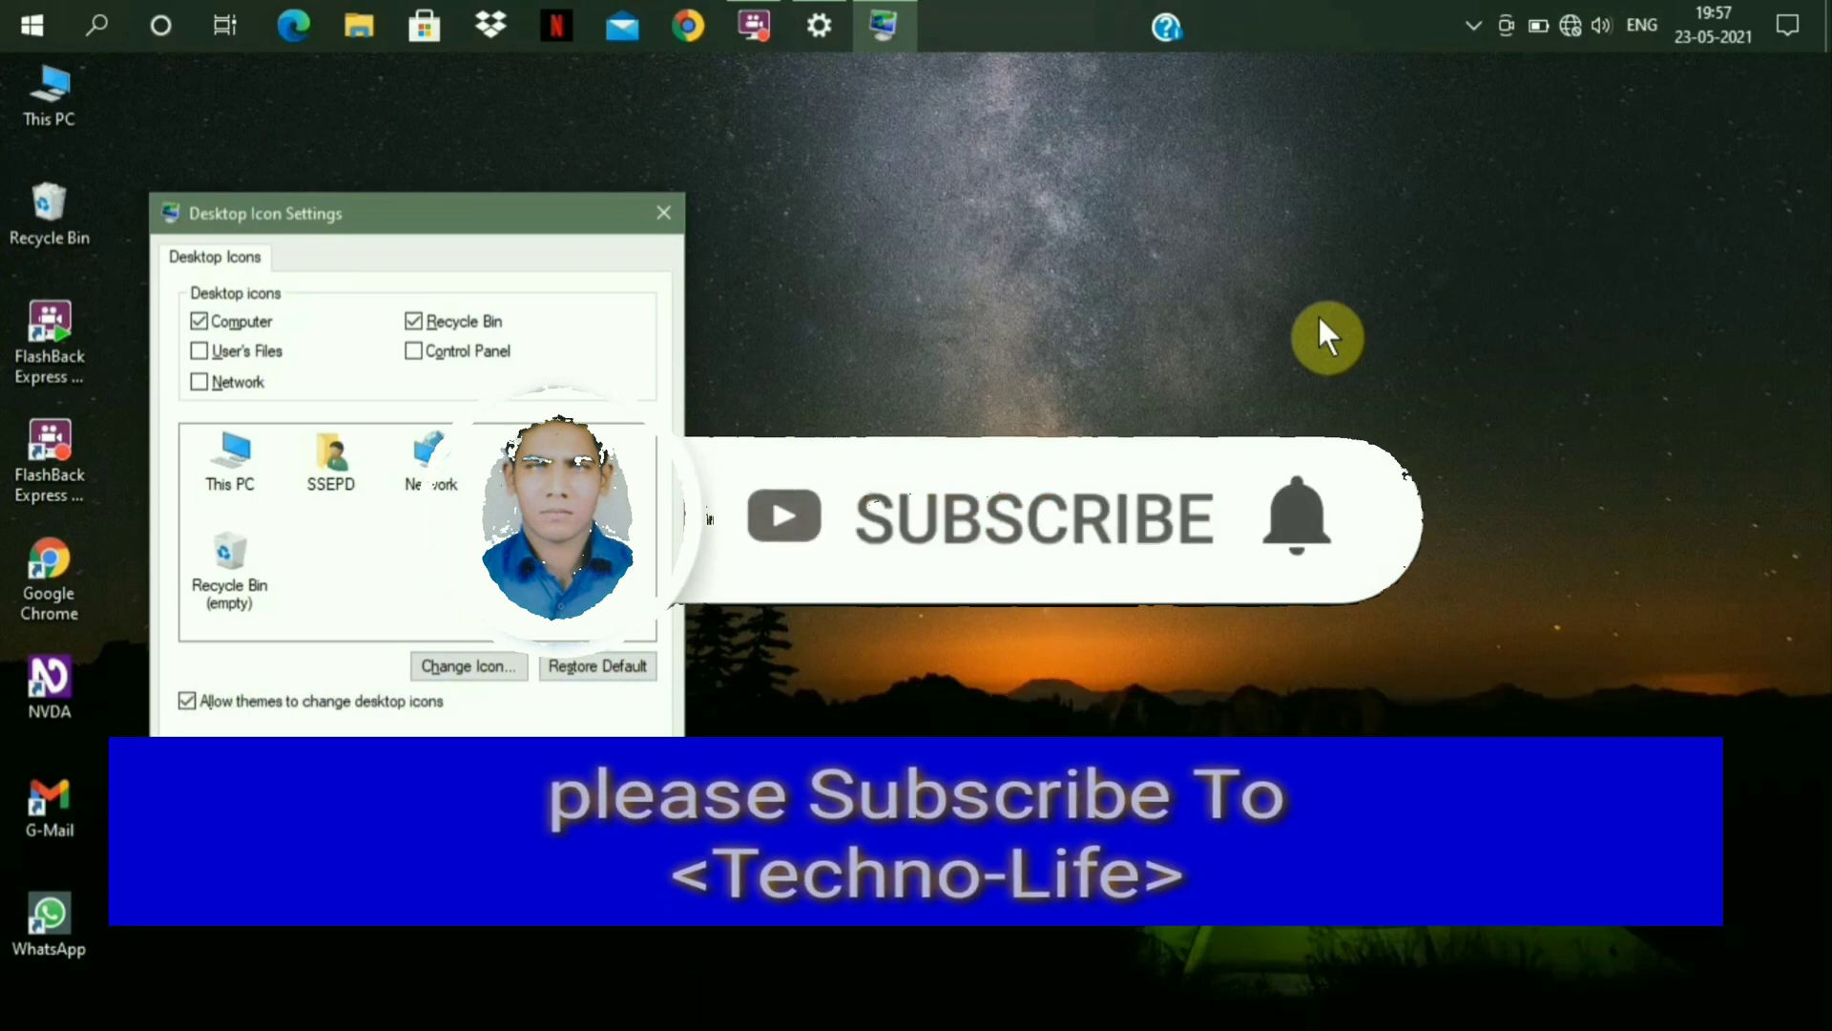
pyautogui.press('Return')
pyautogui.press('Down')
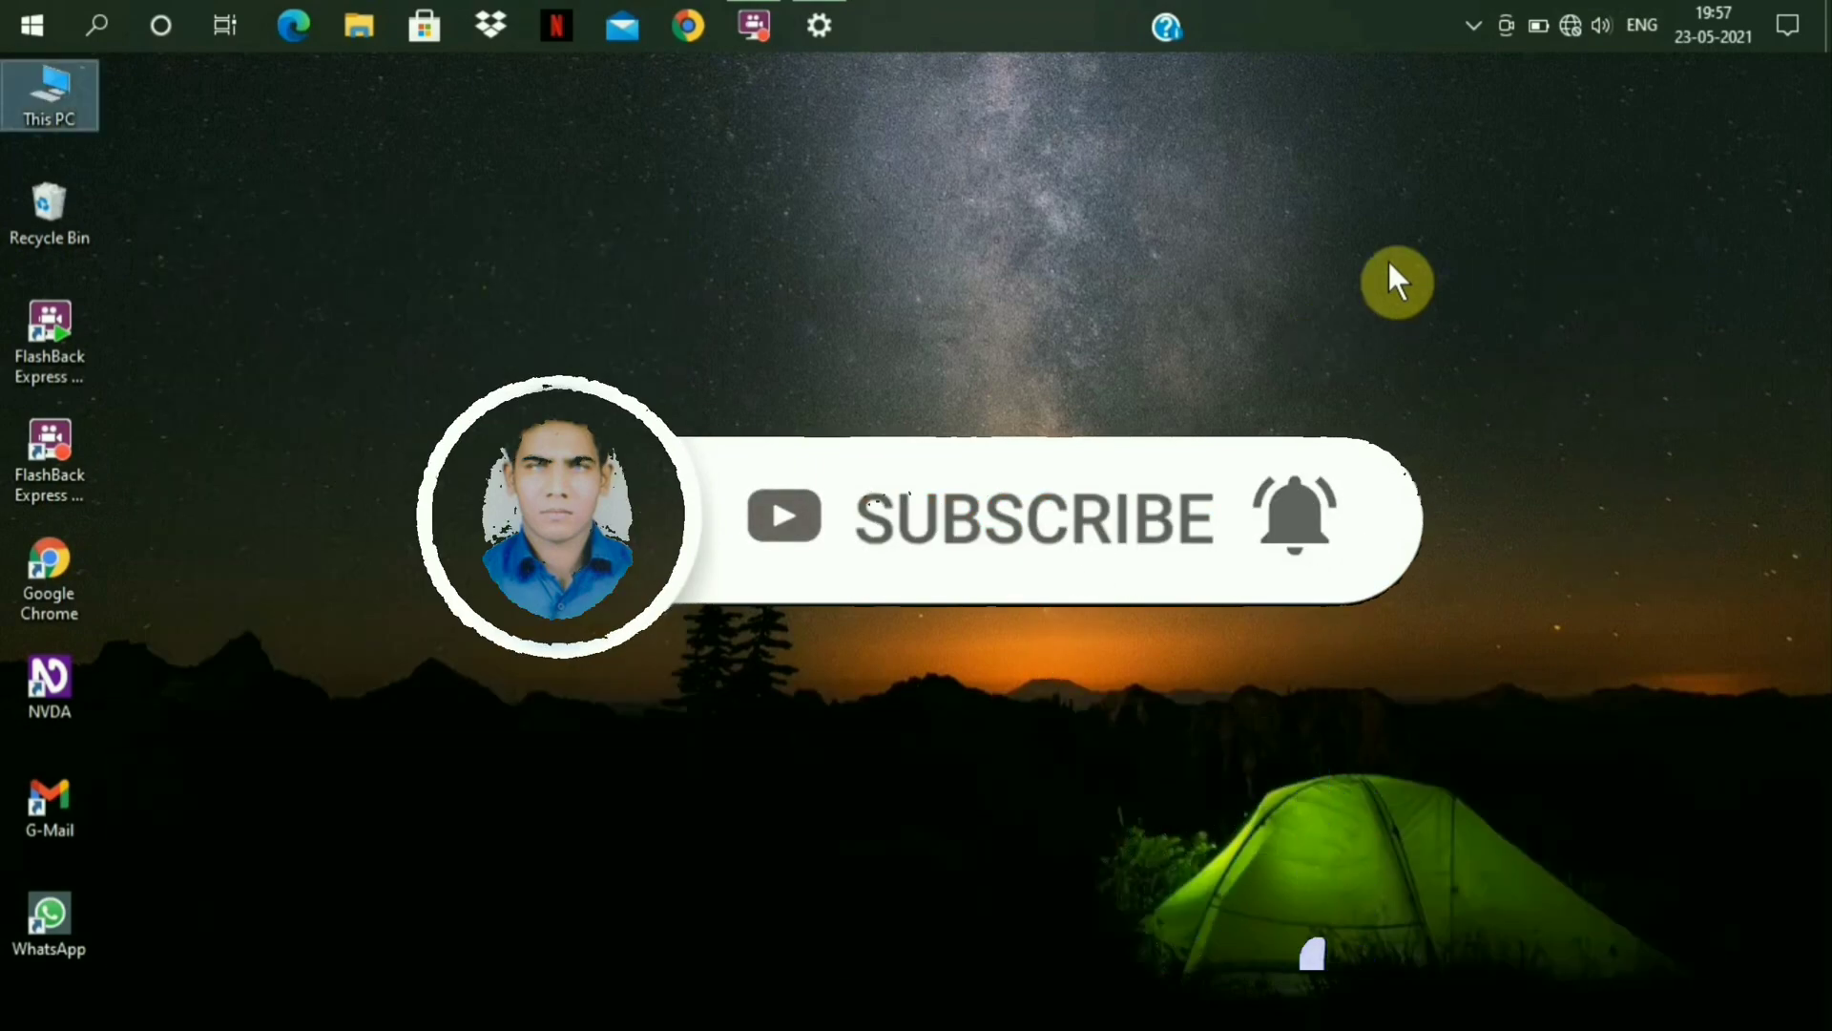